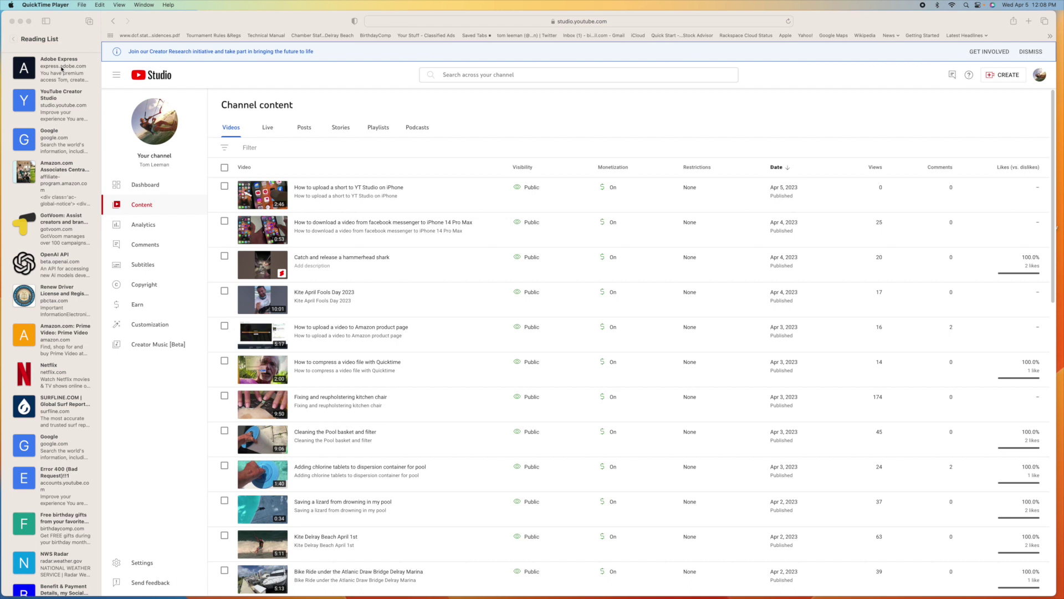
click(50, 5)
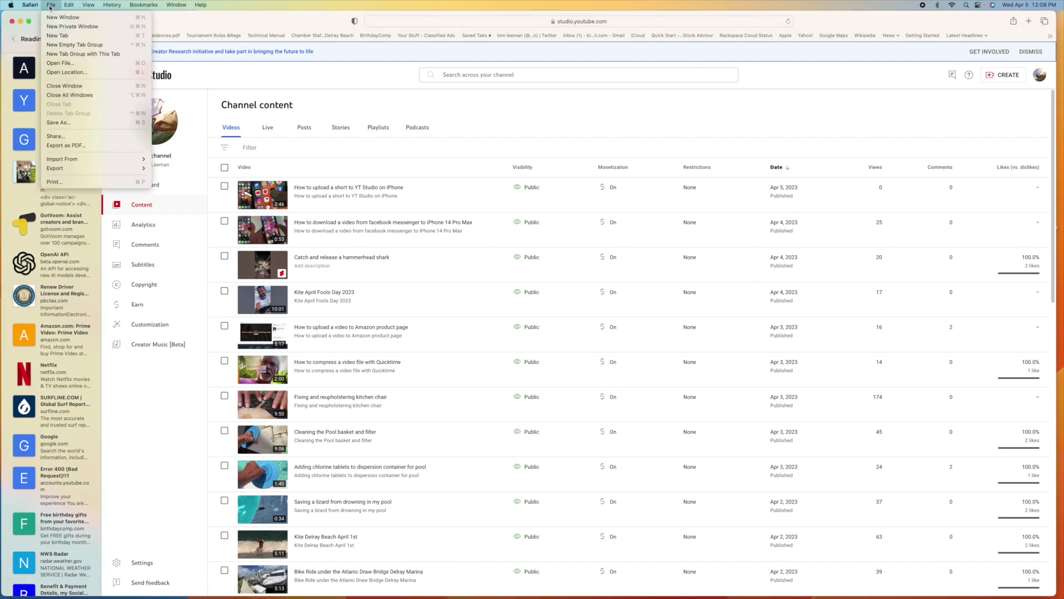
click(57, 36)
Load Adobe Express, open the From your photo panel, and move the browser aside to select the upload-a-short video.
click(53, 70)
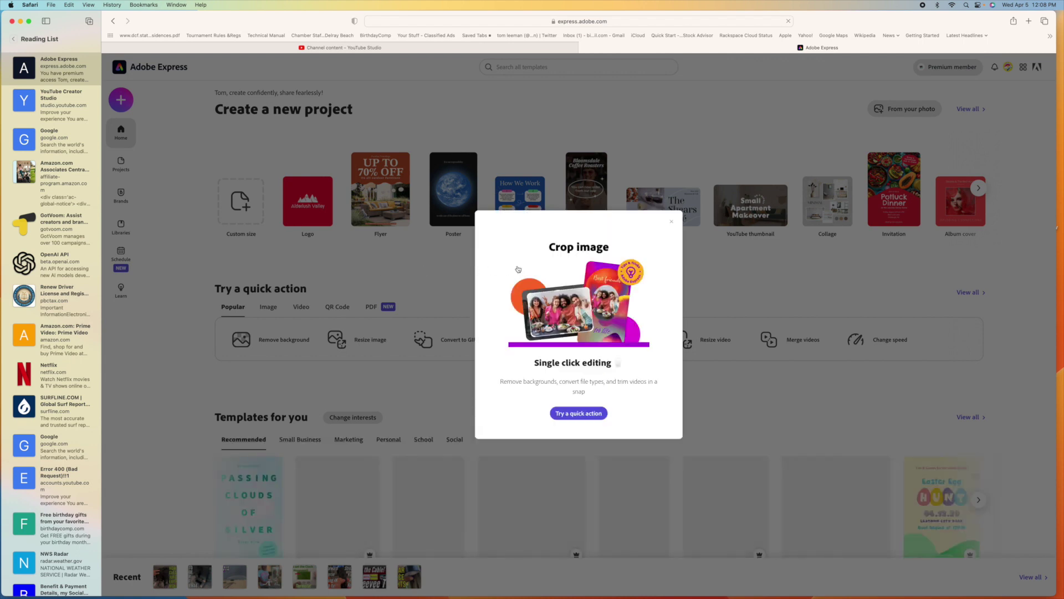
click(672, 222)
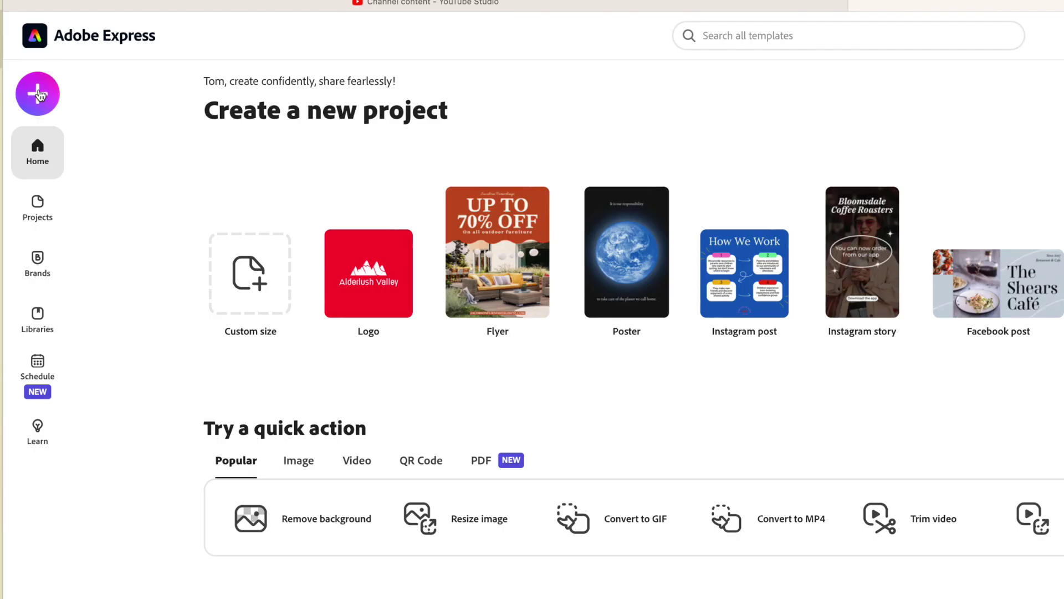
click(38, 93)
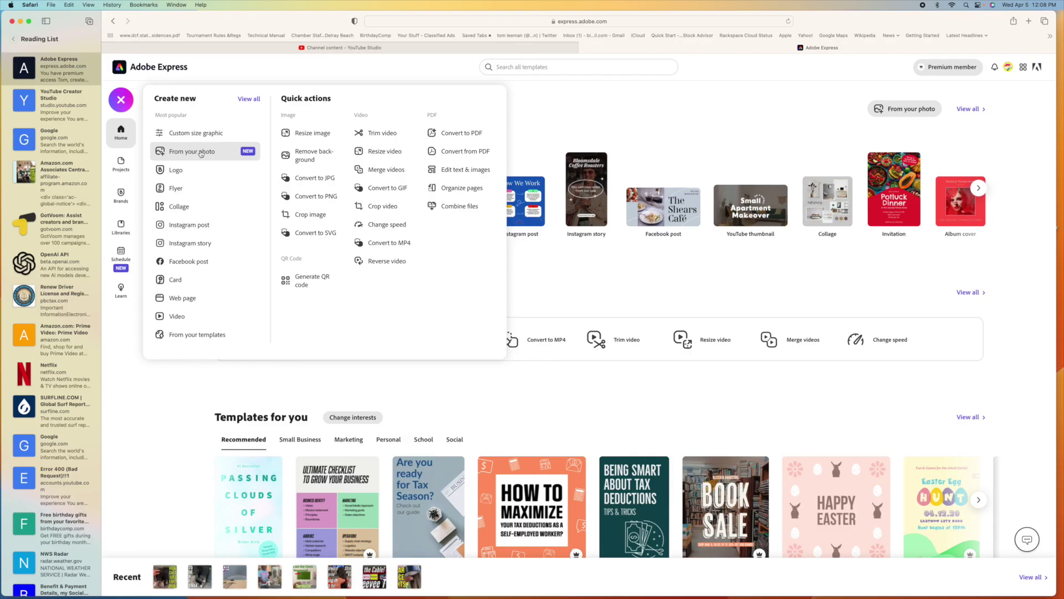
click(180, 188)
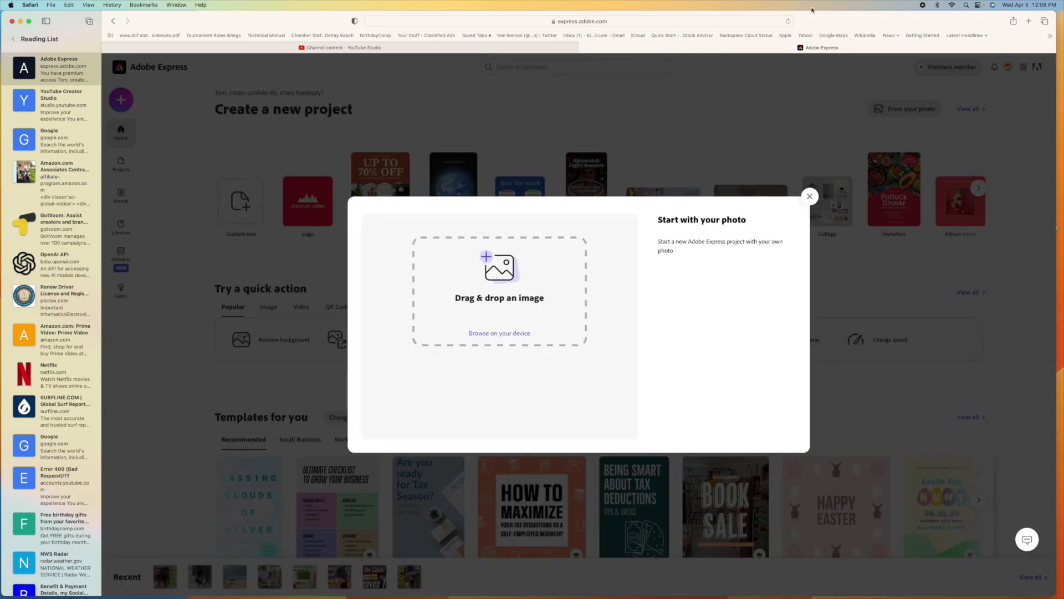
drag(852, 18, 532, 7)
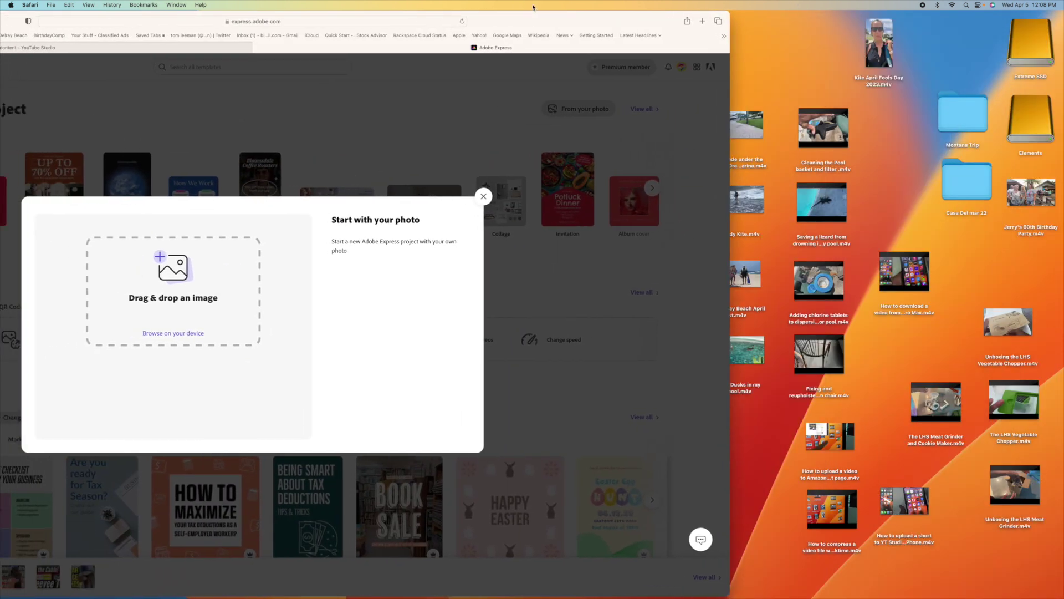
click(892, 515)
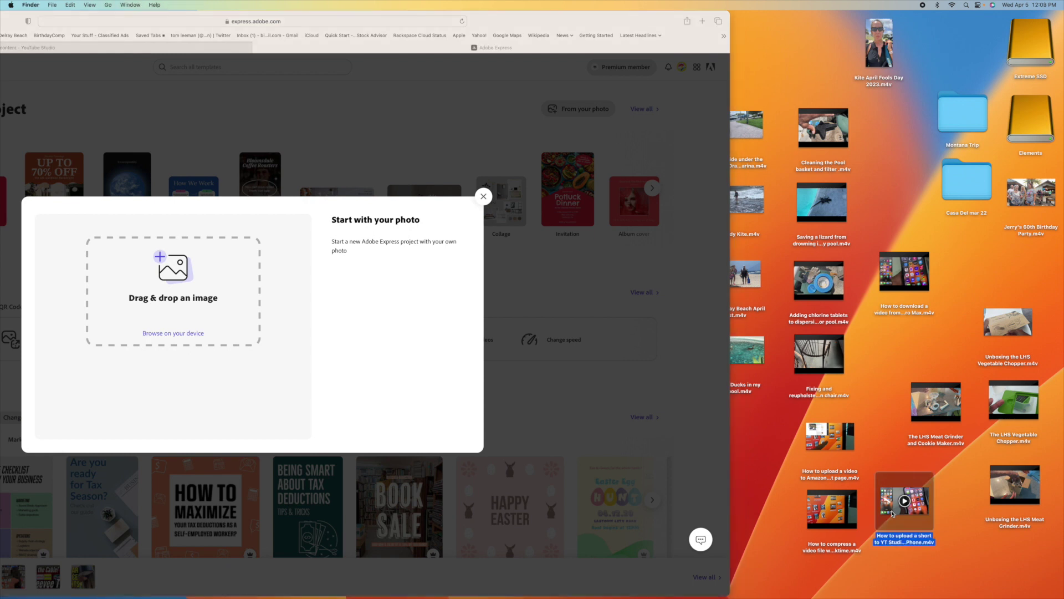
Preview the upload-a-short video and pause on the YT Studio home-screen frame around 02:19.
key(space)
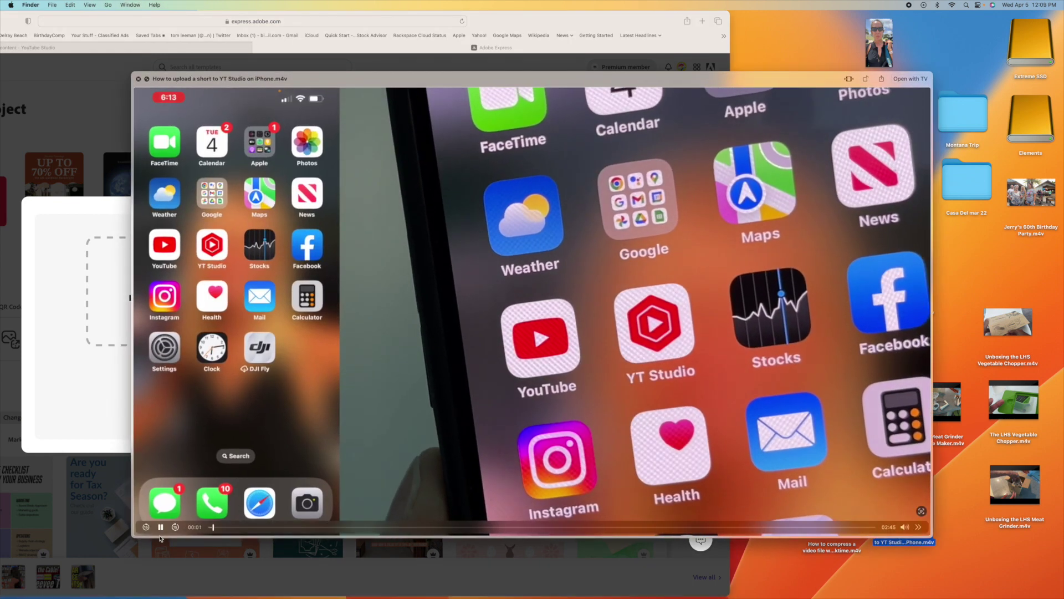
click(160, 528)
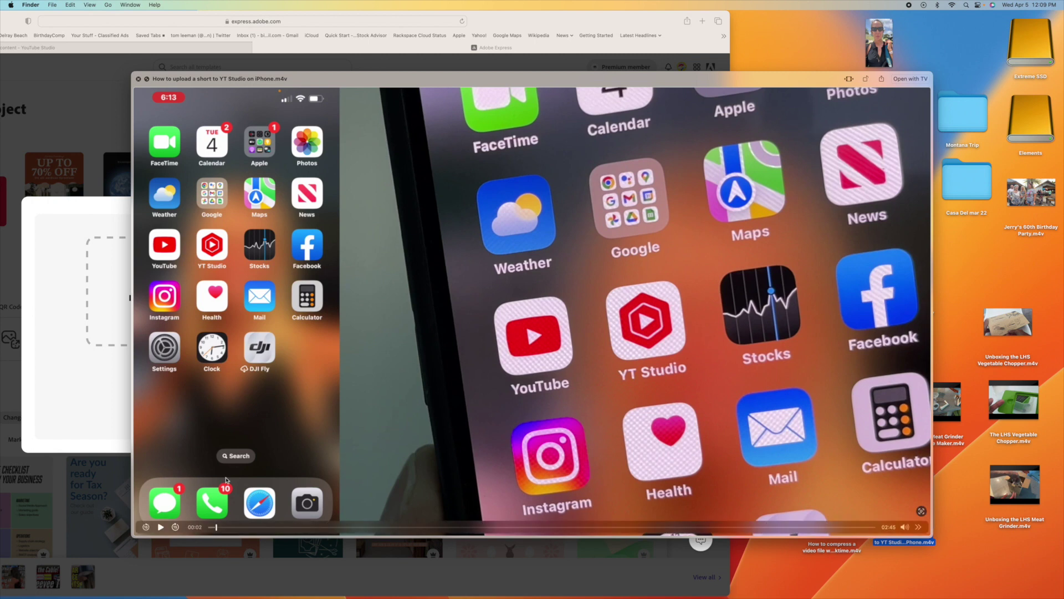
click(257, 528)
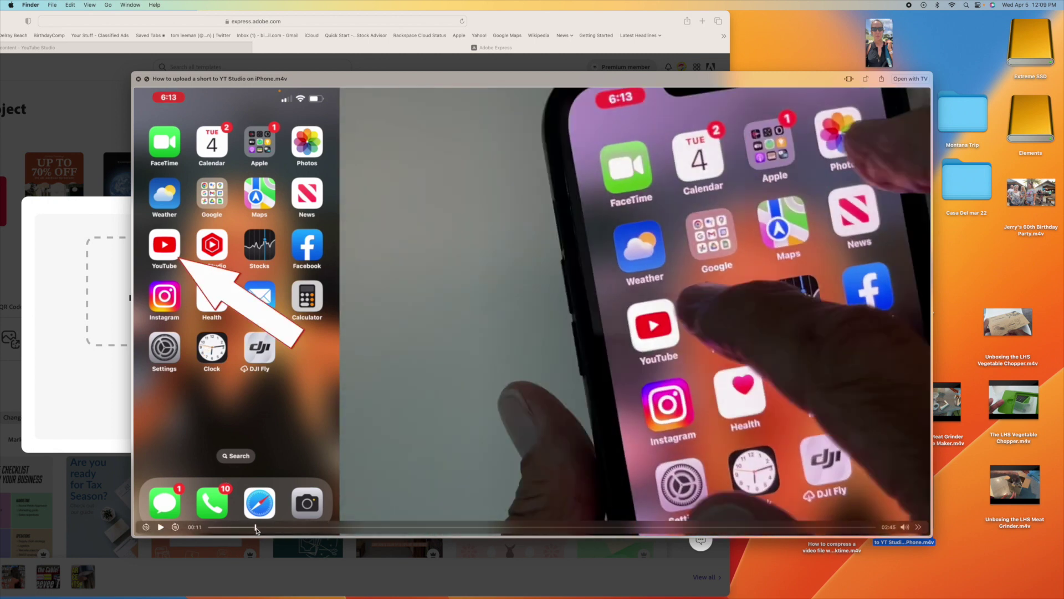
drag(256, 528, 788, 495)
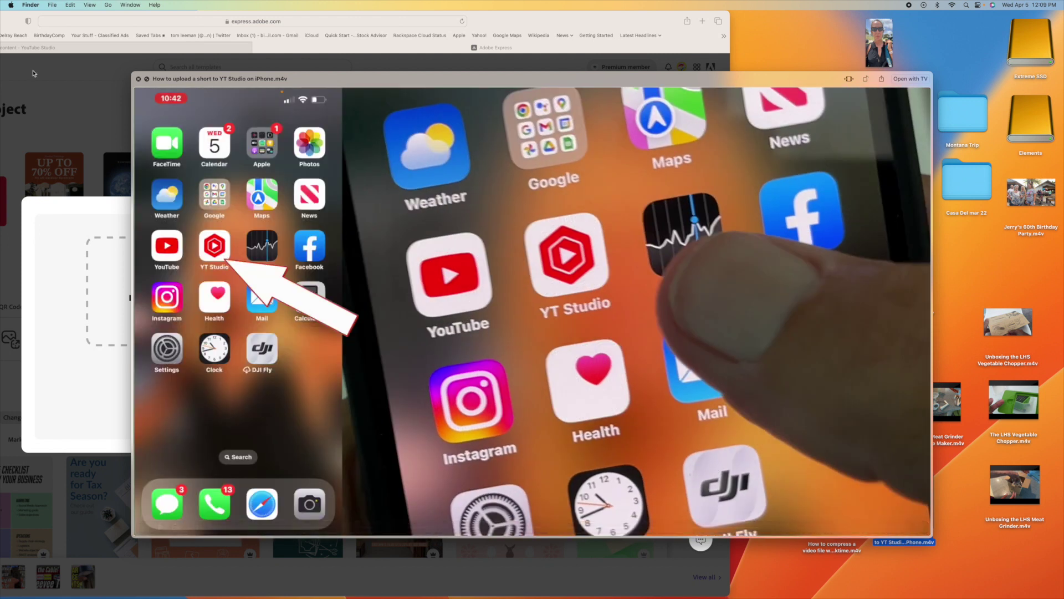
Shrink the preview window, screenshot the frame region, and close the preview.
drag(133, 73, 706, 427)
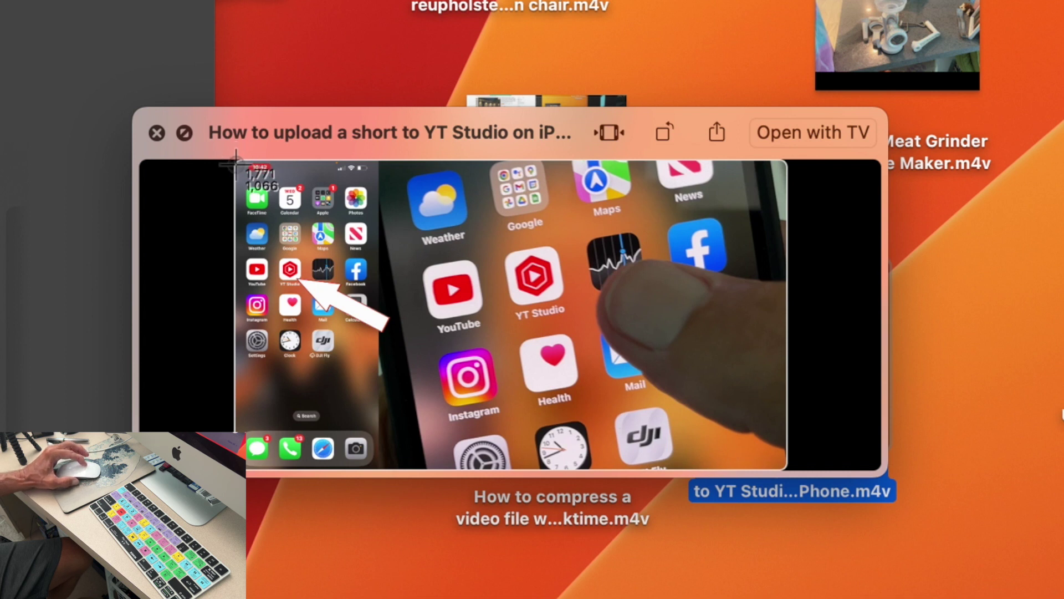
drag(235, 165, 788, 472)
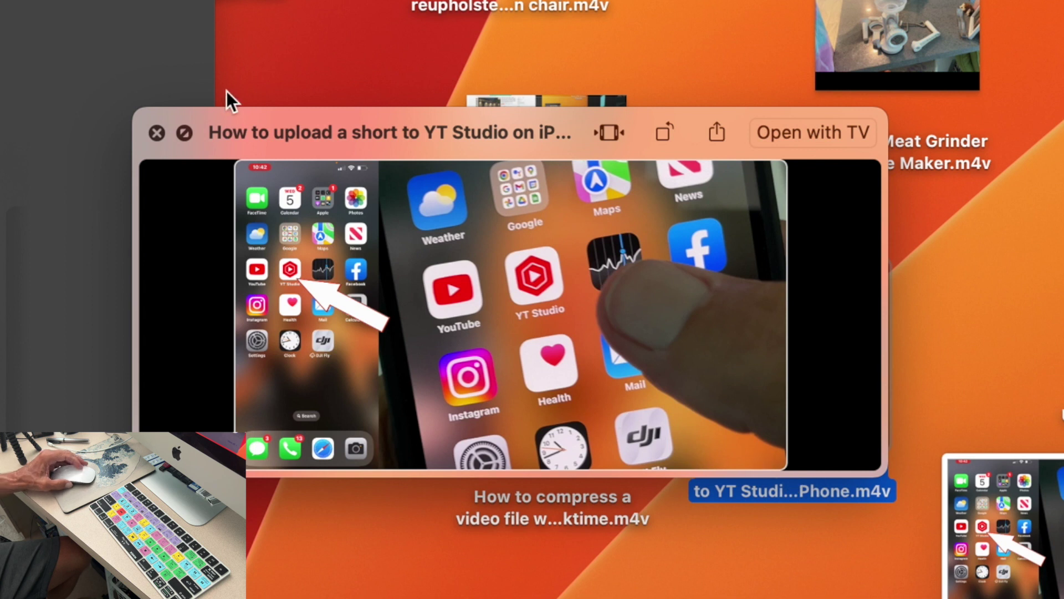
click(153, 132)
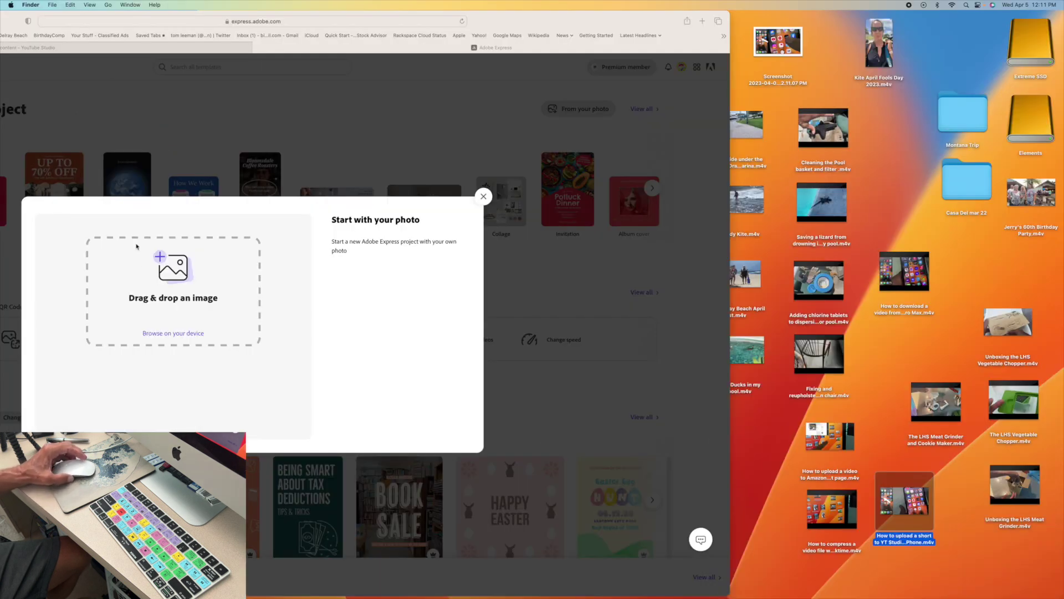
Upload the new Screenshot file from the device and start the project with that photo.
click(170, 305)
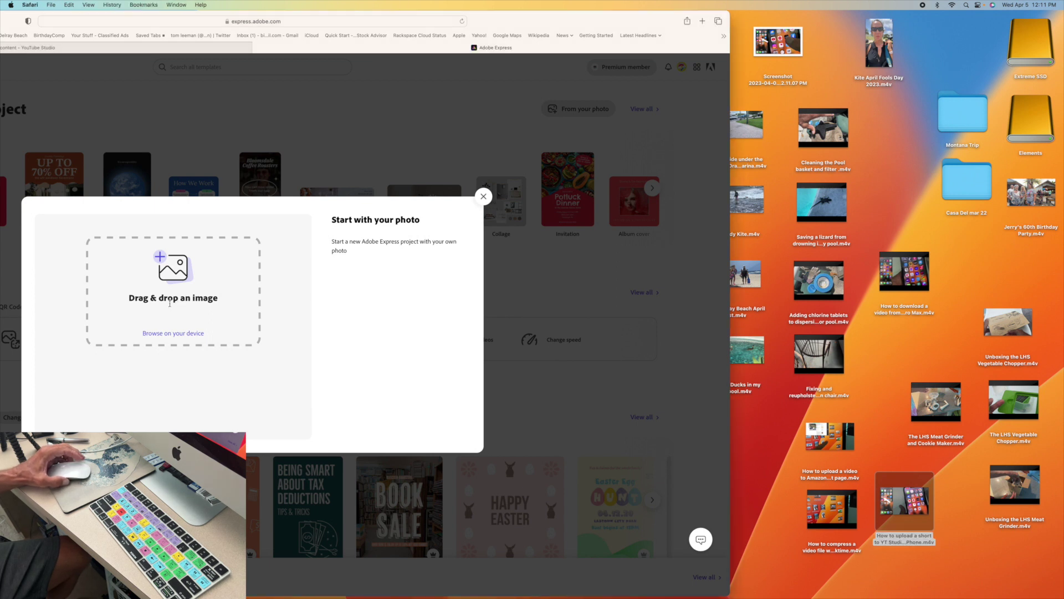
click(168, 333)
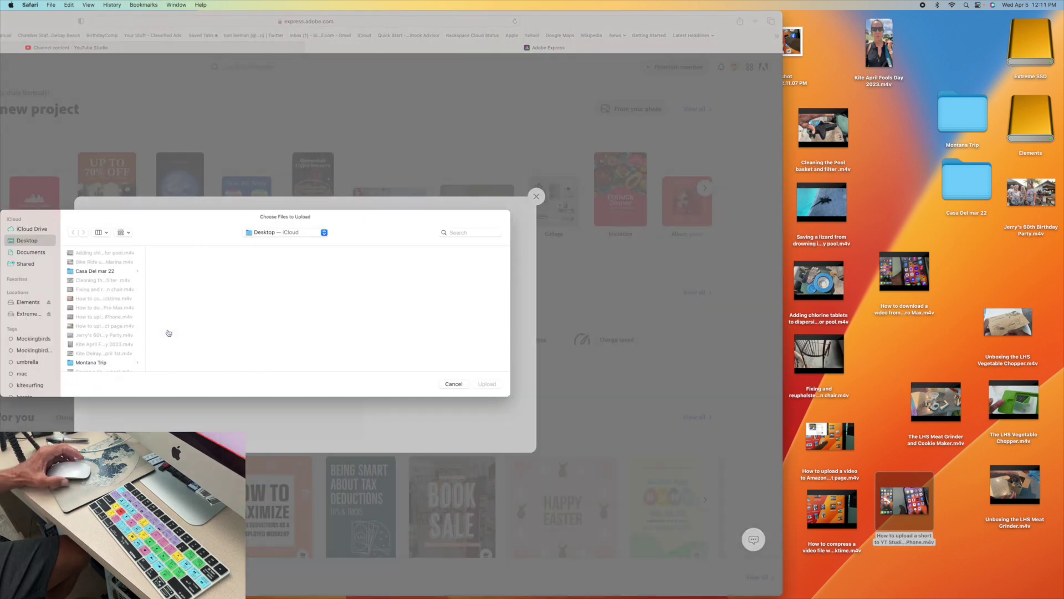
scroll(106, 301, down, 4)
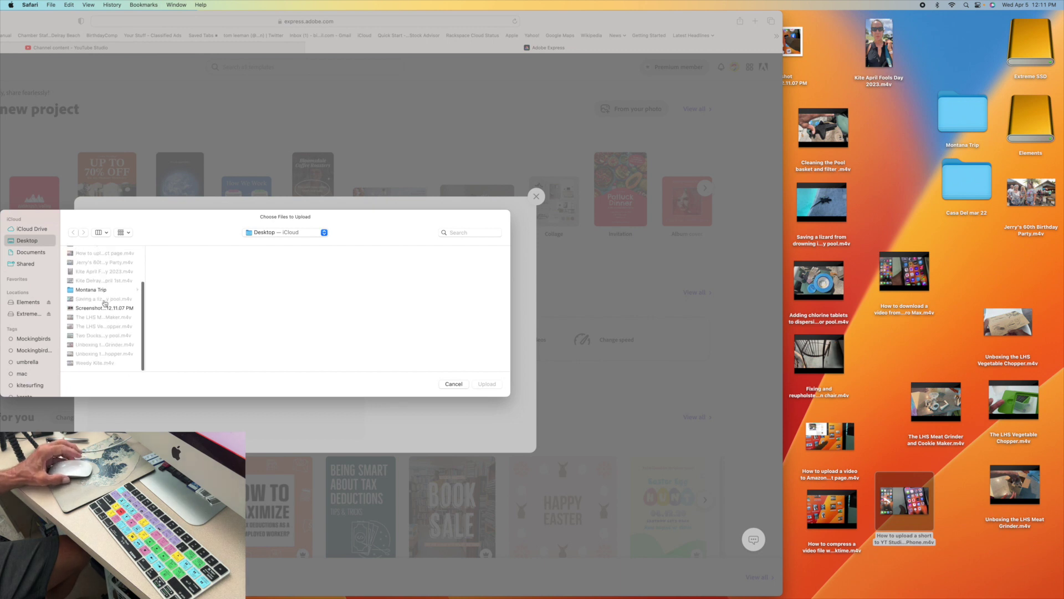
click(97, 309)
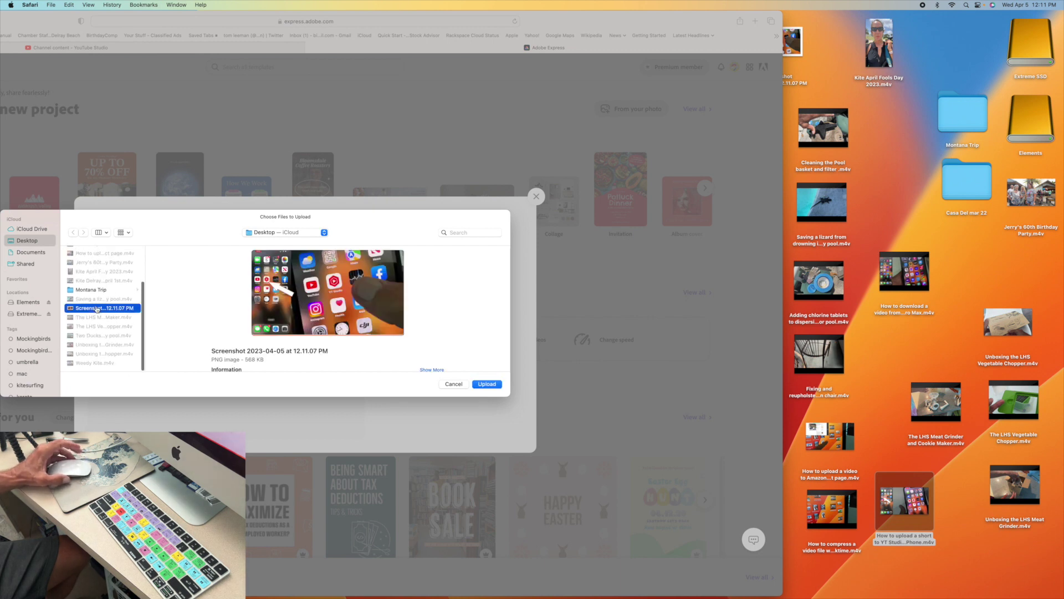
click(486, 384)
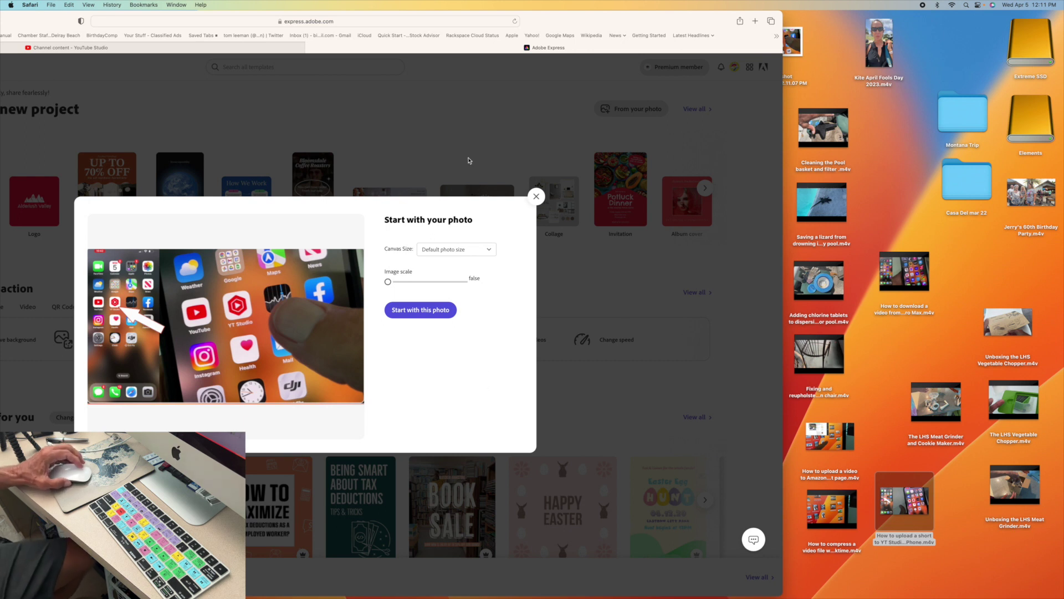
double_click(627, 22)
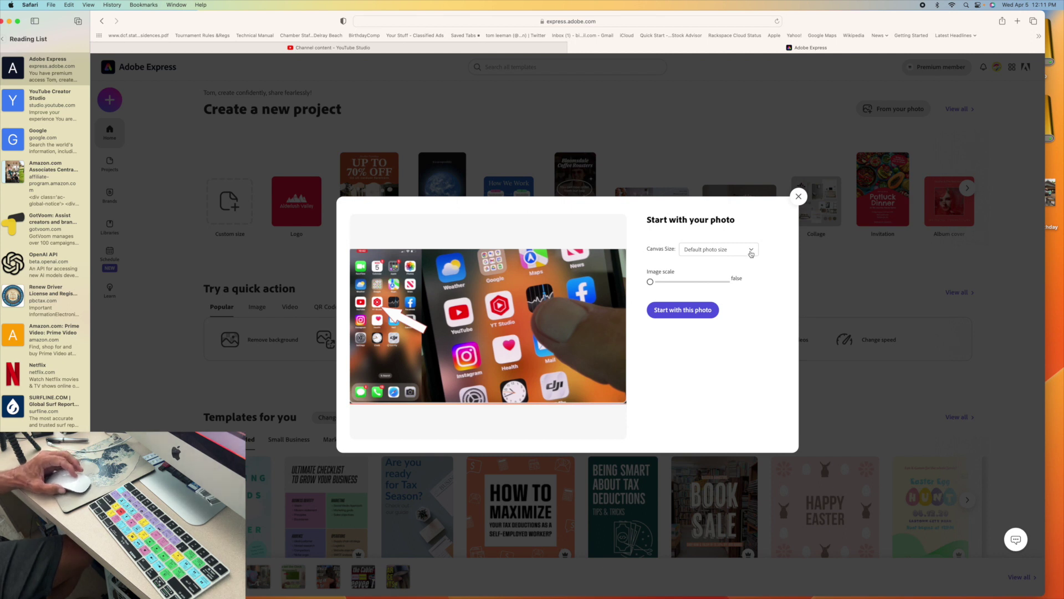
click(683, 310)
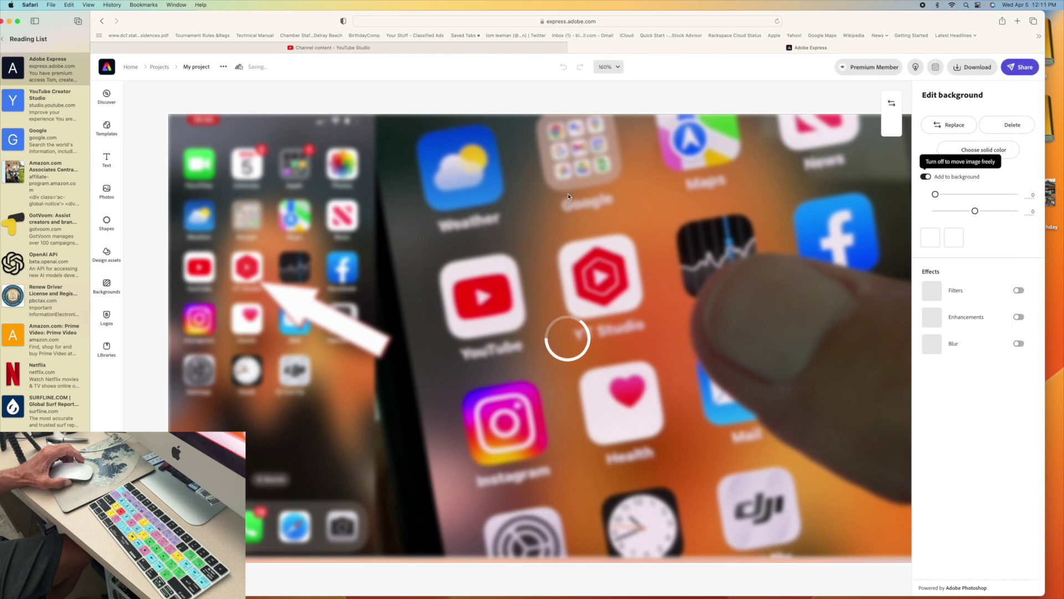
Set the canvas zoom to 100% and scroll the Text templates down to the Phrases section.
click(618, 67)
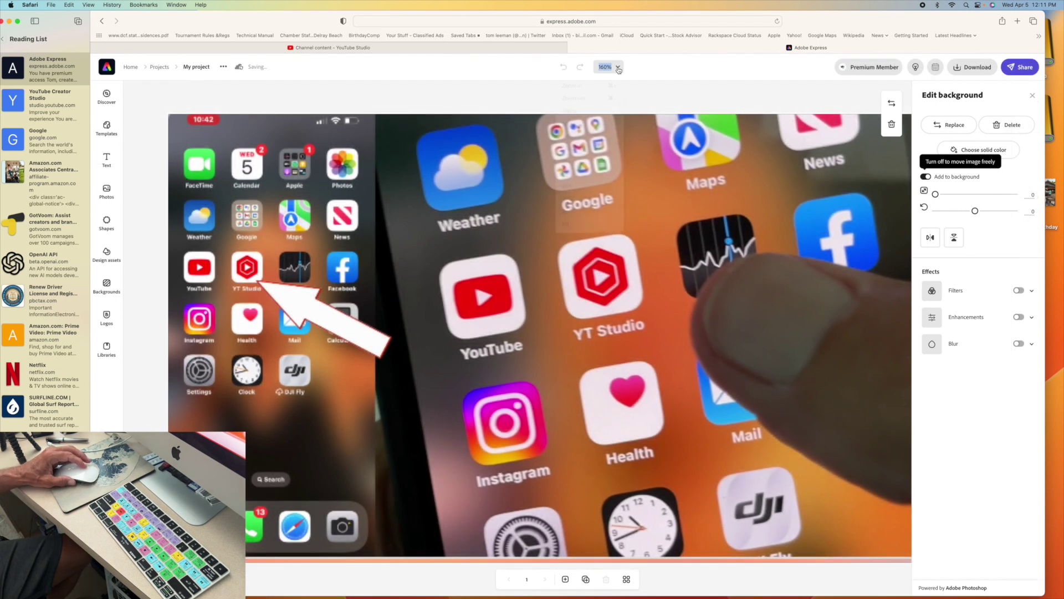
click(587, 149)
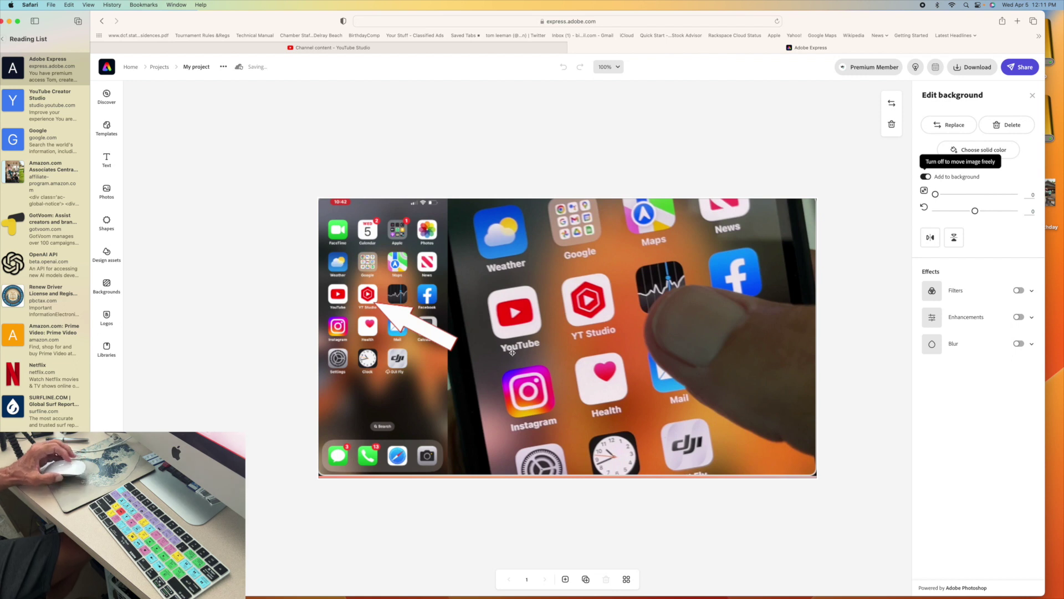
click(107, 160)
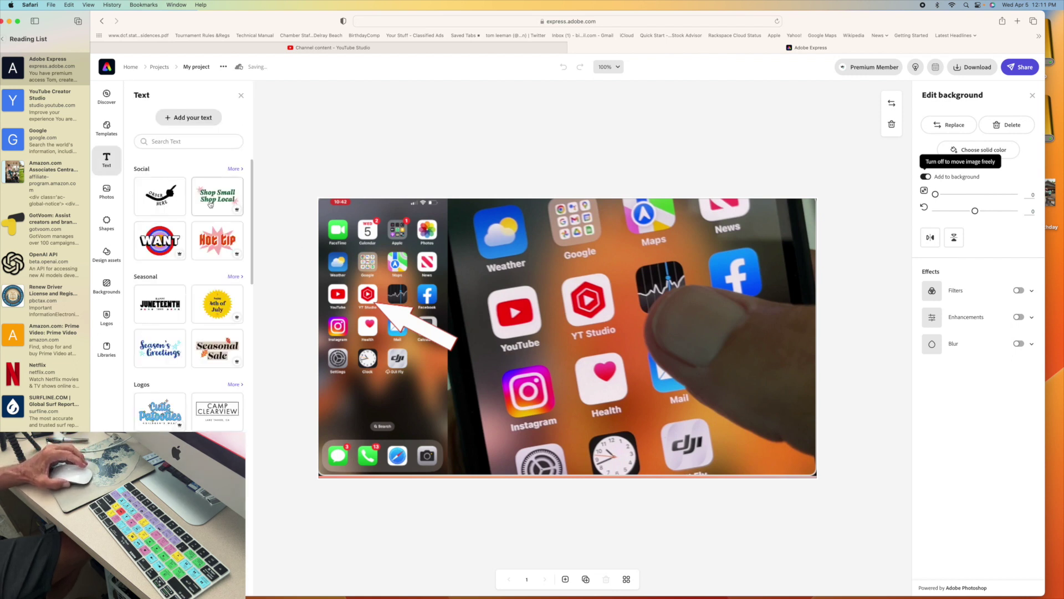
scroll(210, 204, down, 3)
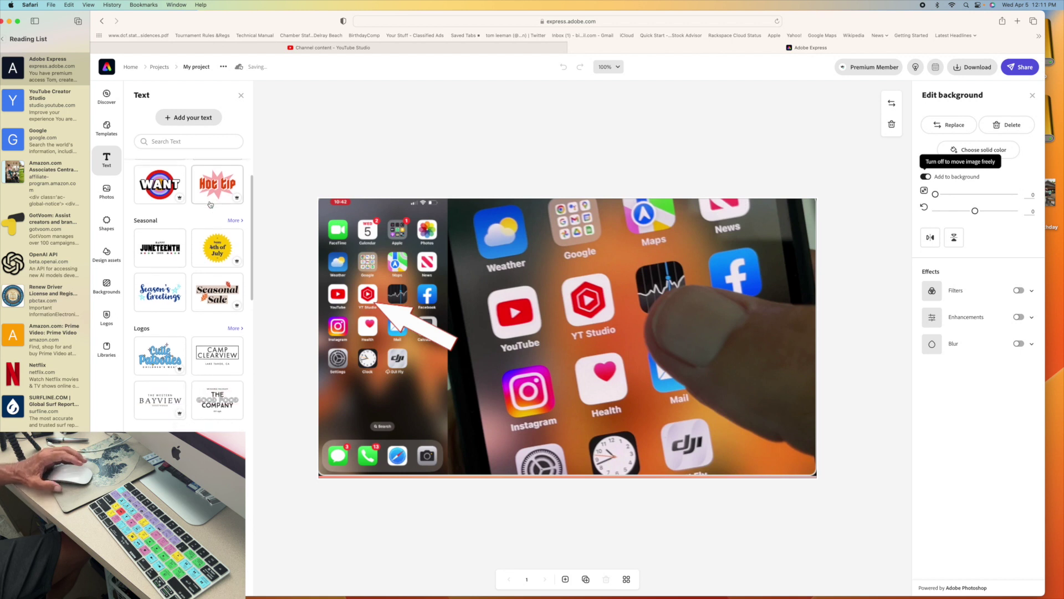
scroll(210, 204, down, 4)
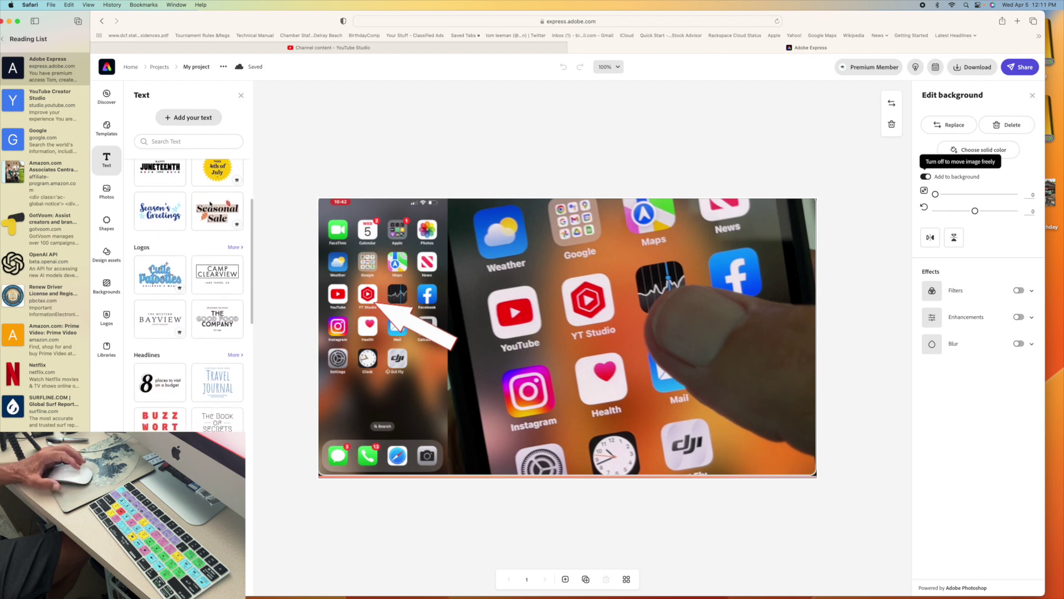
scroll(210, 204, down, 5)
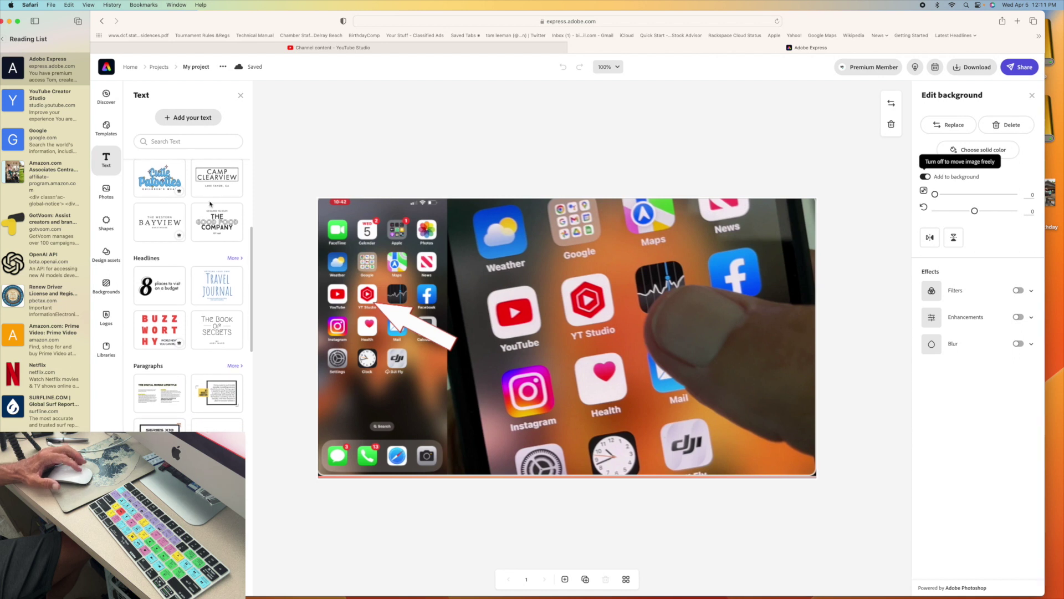
scroll(211, 204, down, 10)
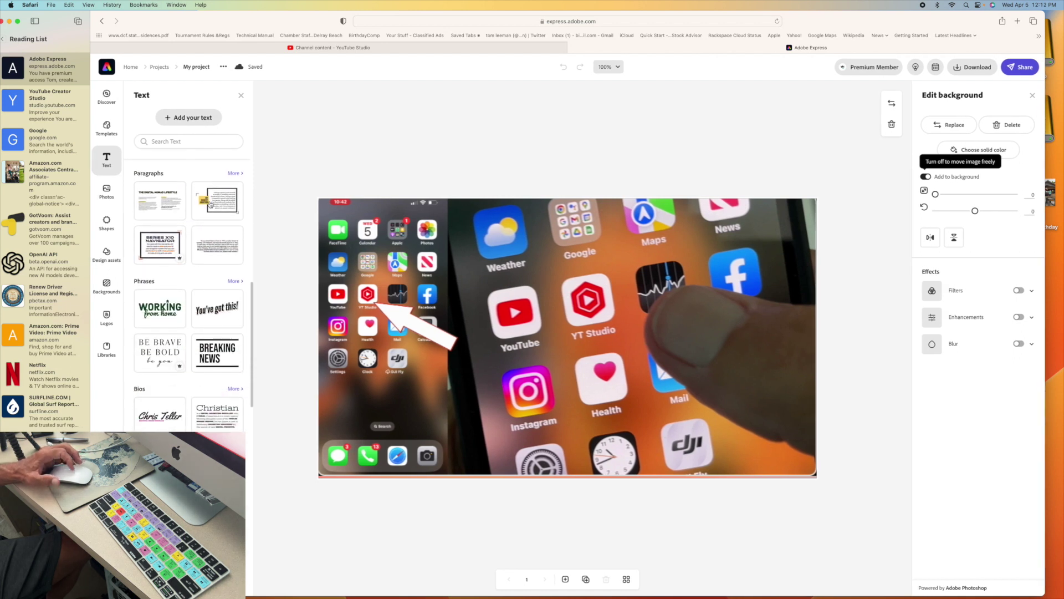
scroll(210, 204, down, 4)
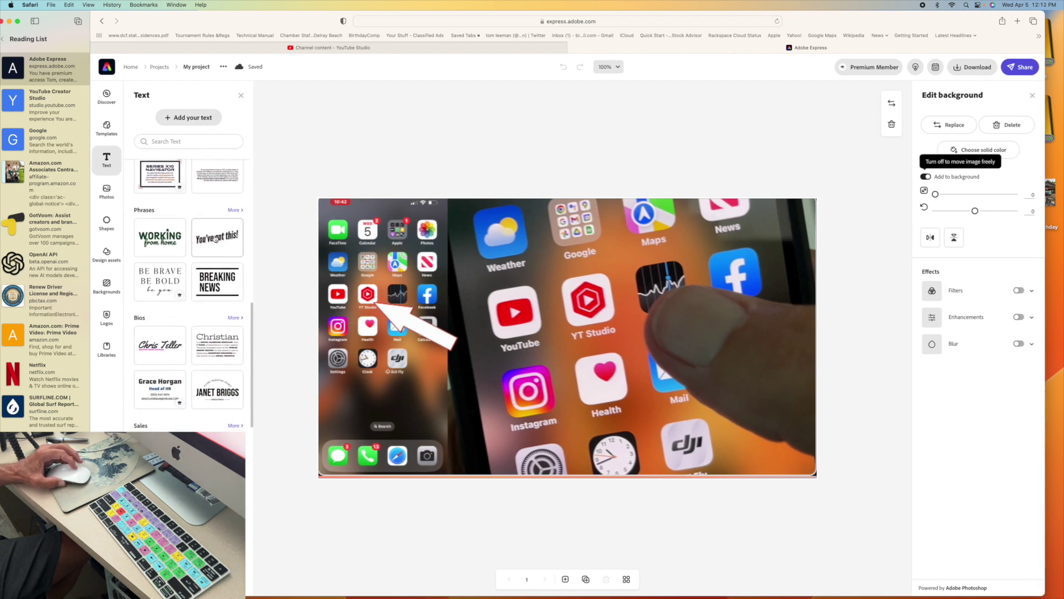
scroll(216, 238, down, 1)
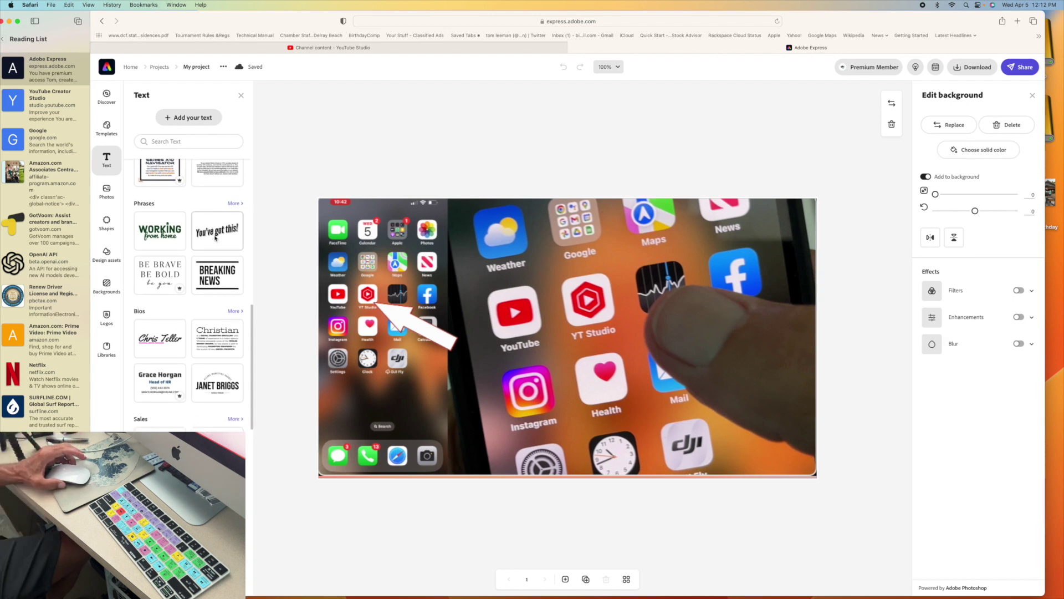
Add the 'You've got this!' phrase, move it up toward the top, and straighten it.
click(215, 235)
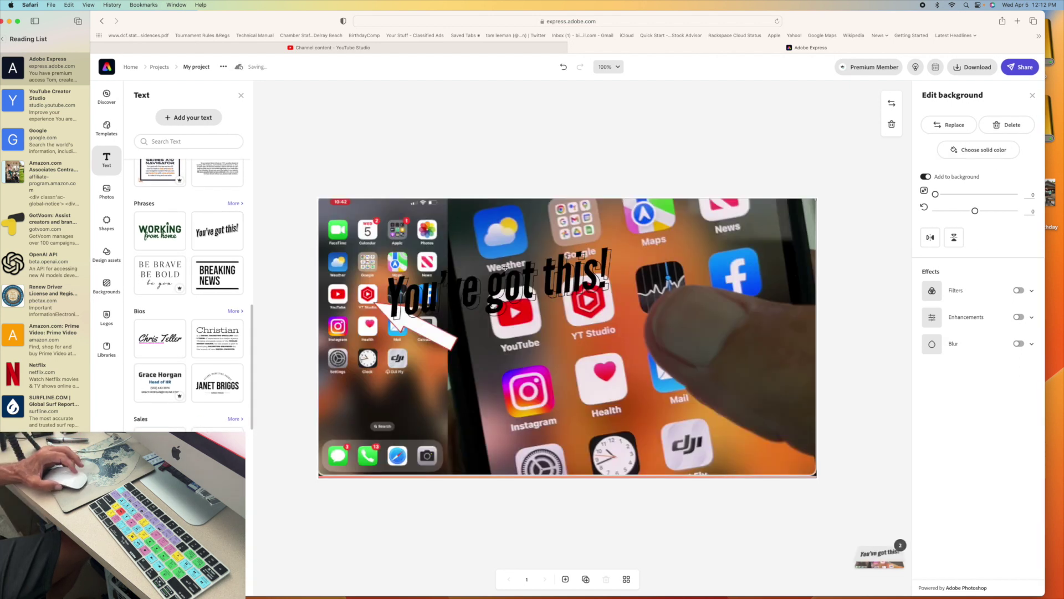
drag(507, 286, 472, 256)
click(442, 251)
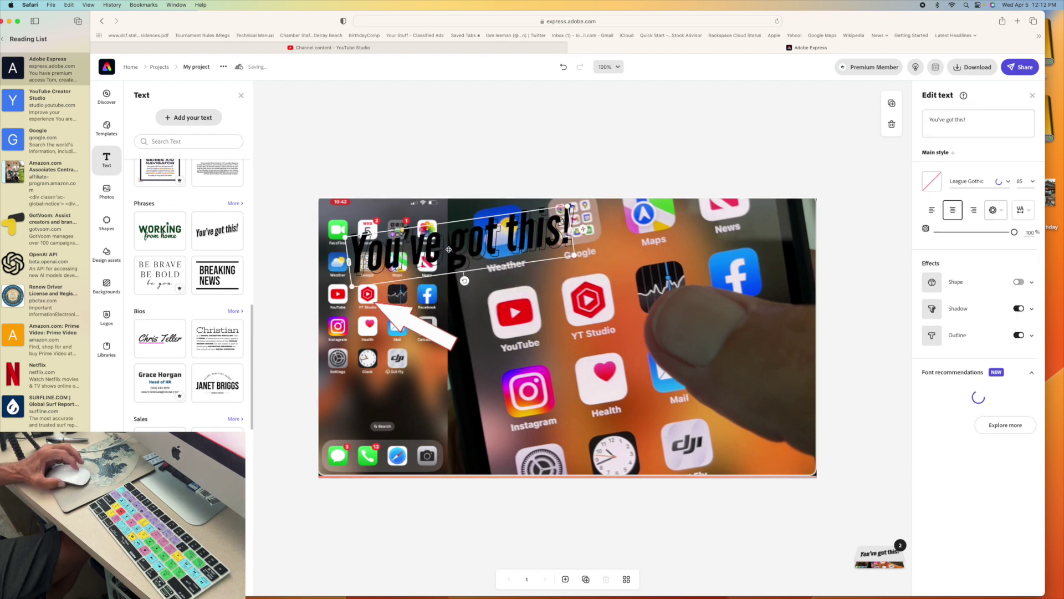
drag(468, 287, 462, 287)
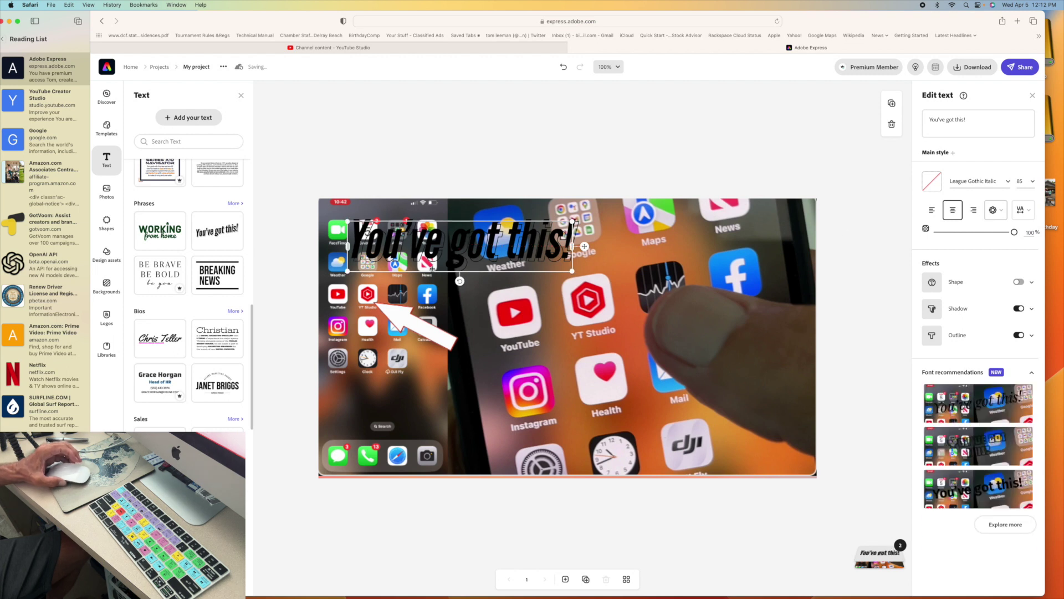
Turn off the phrase's shadow and outline, enlarge it to size 96.2, and nudge it up-left.
click(952, 311)
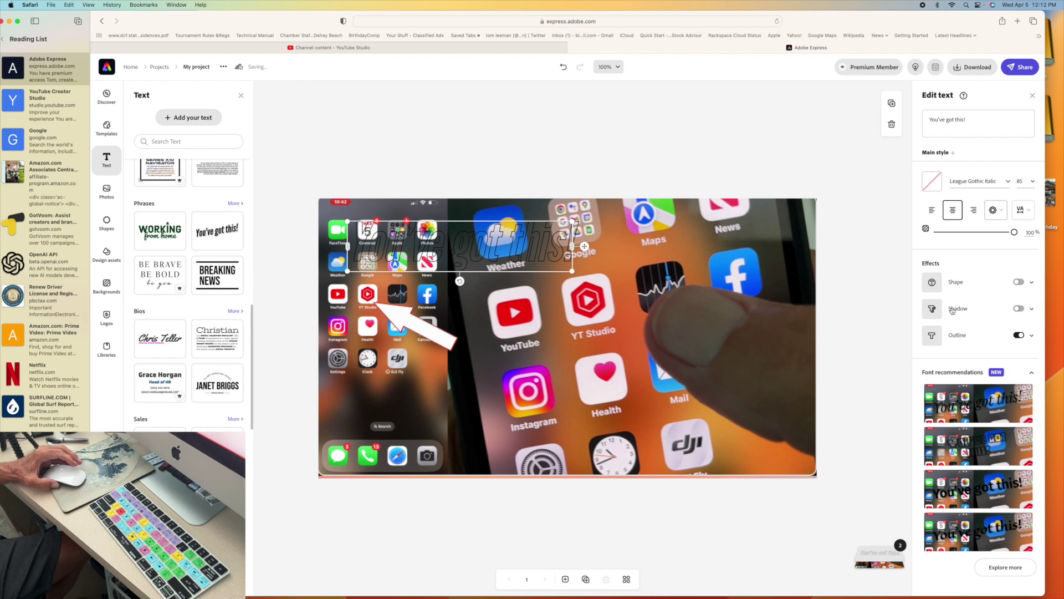
click(958, 337)
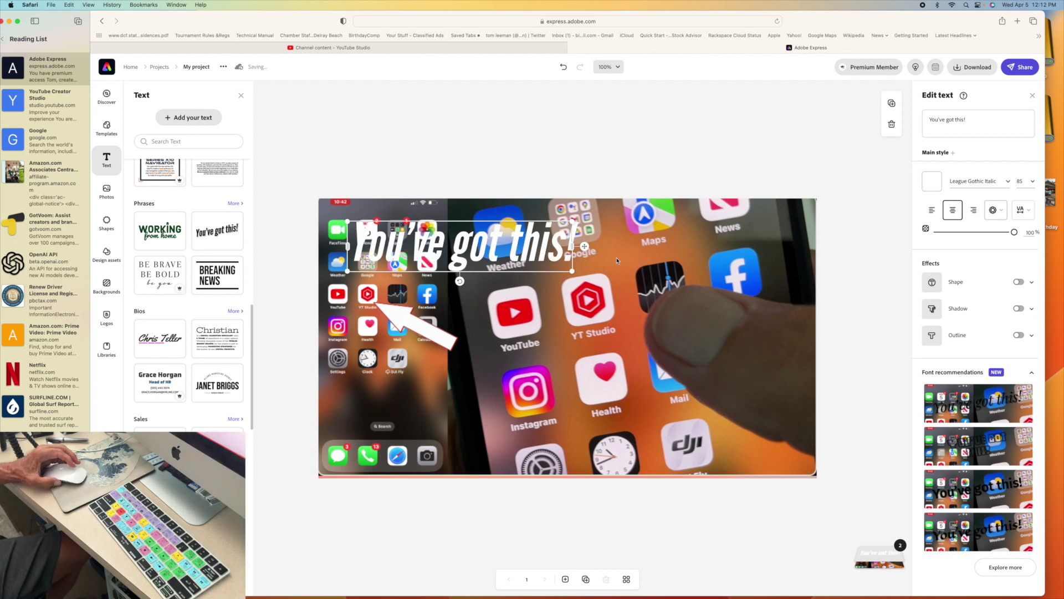
drag(572, 271, 602, 278)
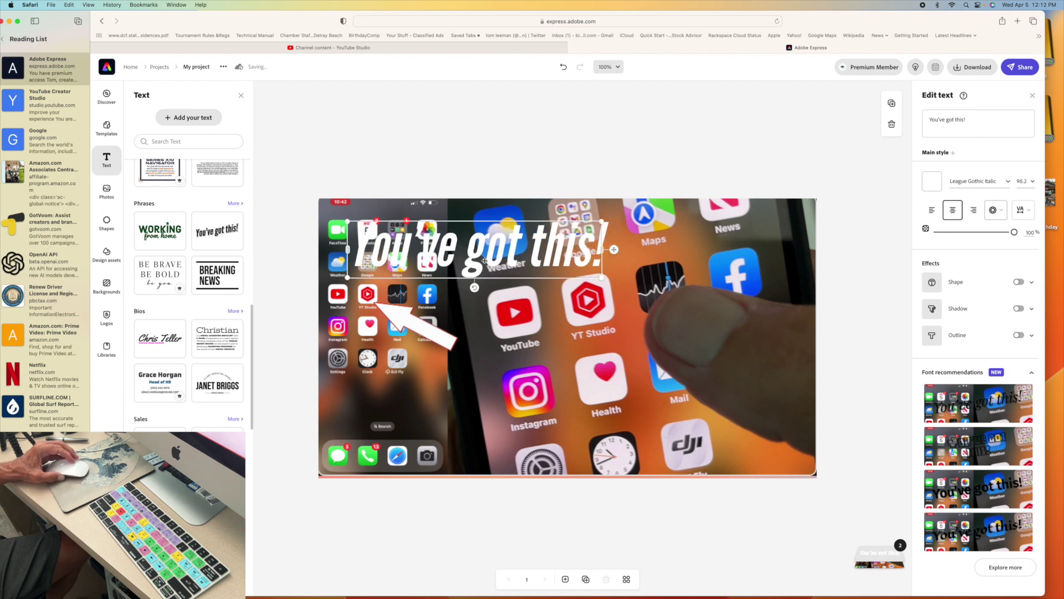
drag(485, 261, 479, 254)
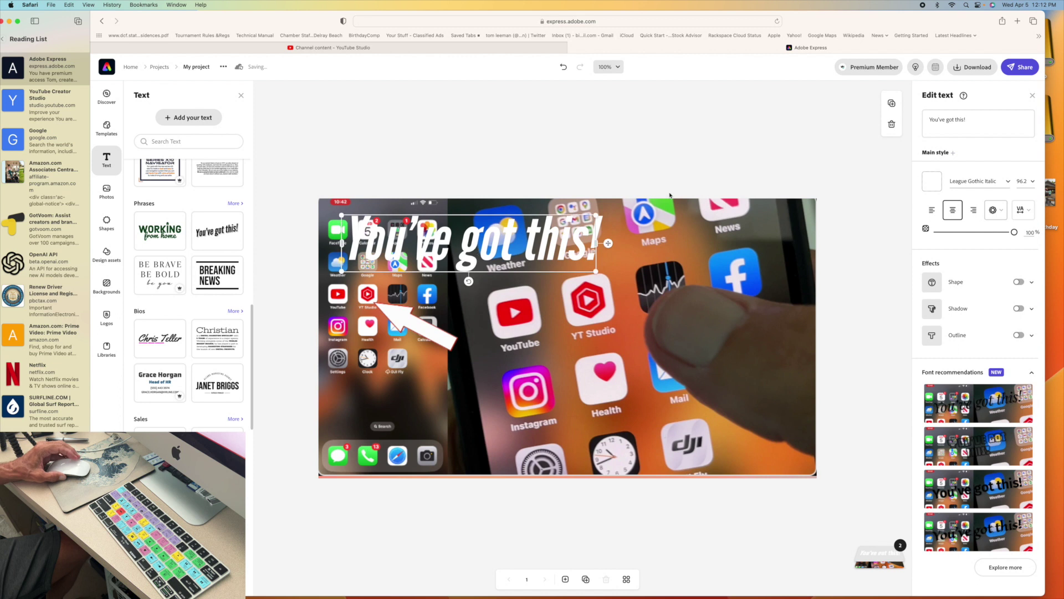
Replace the phrase's wording with 'How to upload a short' and deselect the text.
click(974, 118)
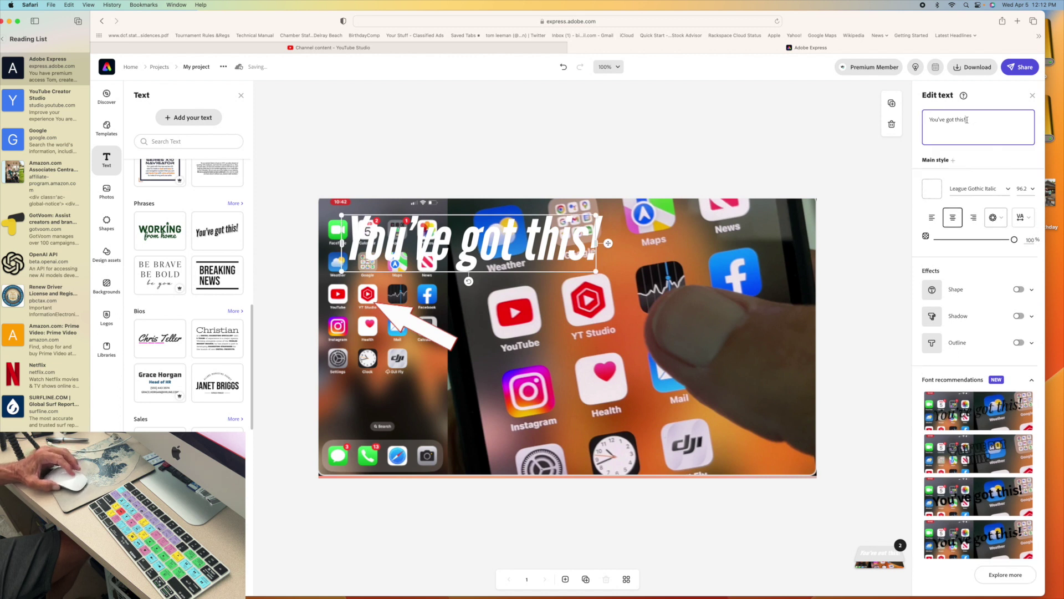
drag(974, 117, 923, 119)
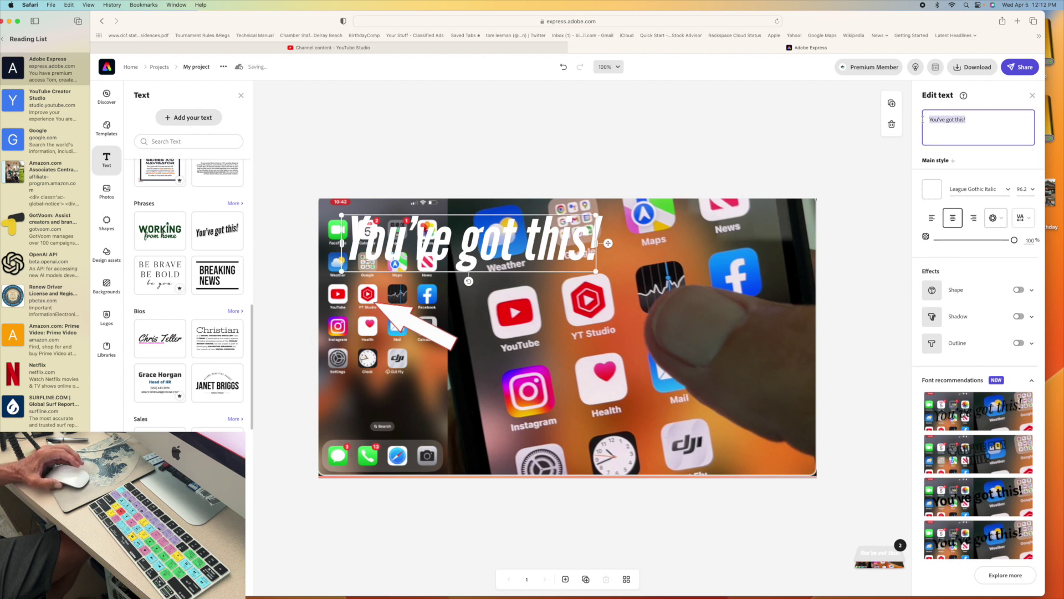
text(H)
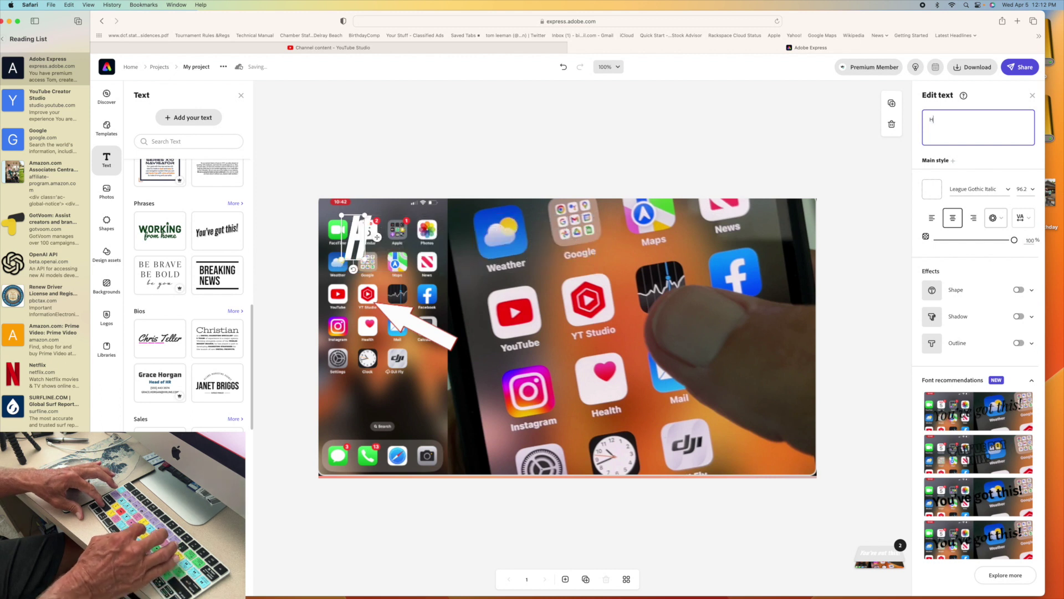
text(ow to )
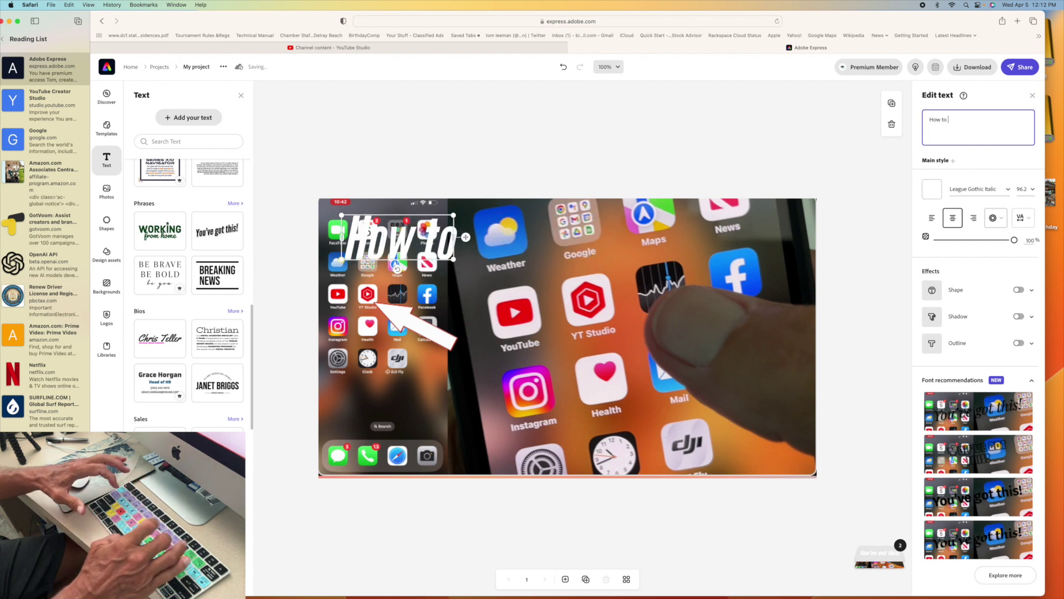
text(upload)
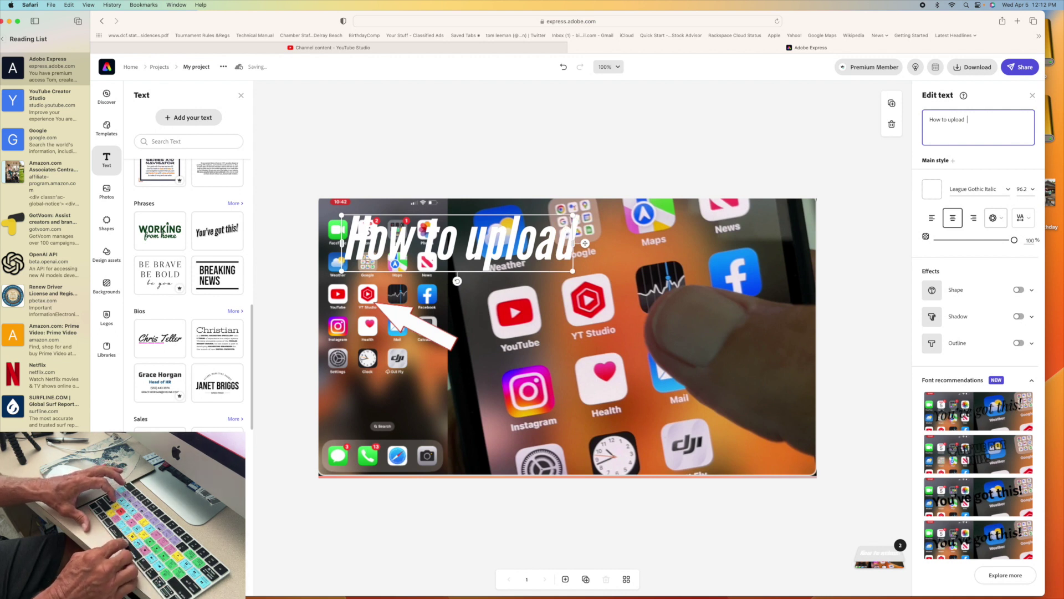
text( a s)
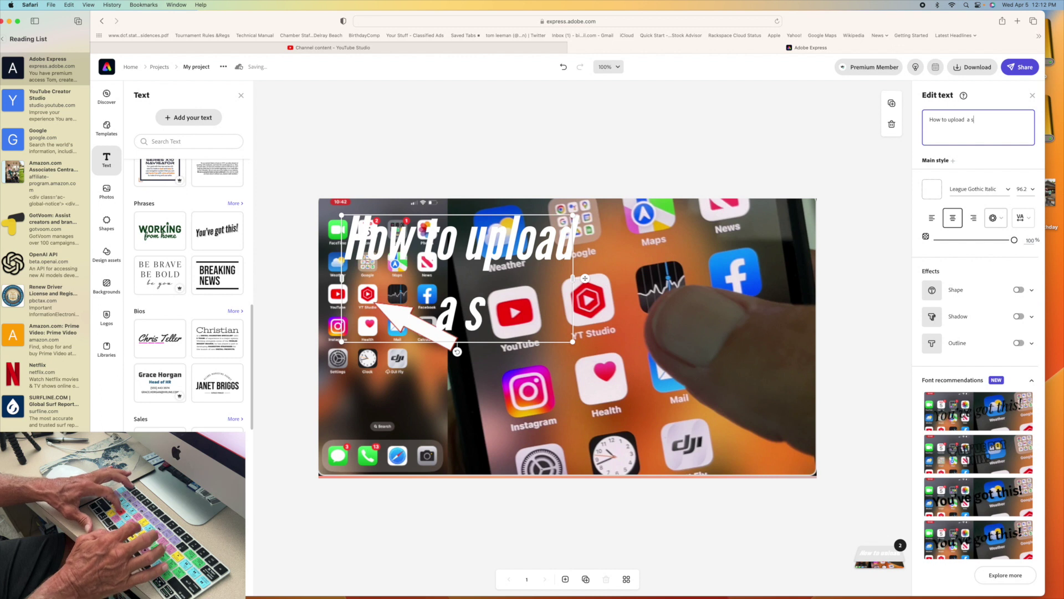
text(hort)
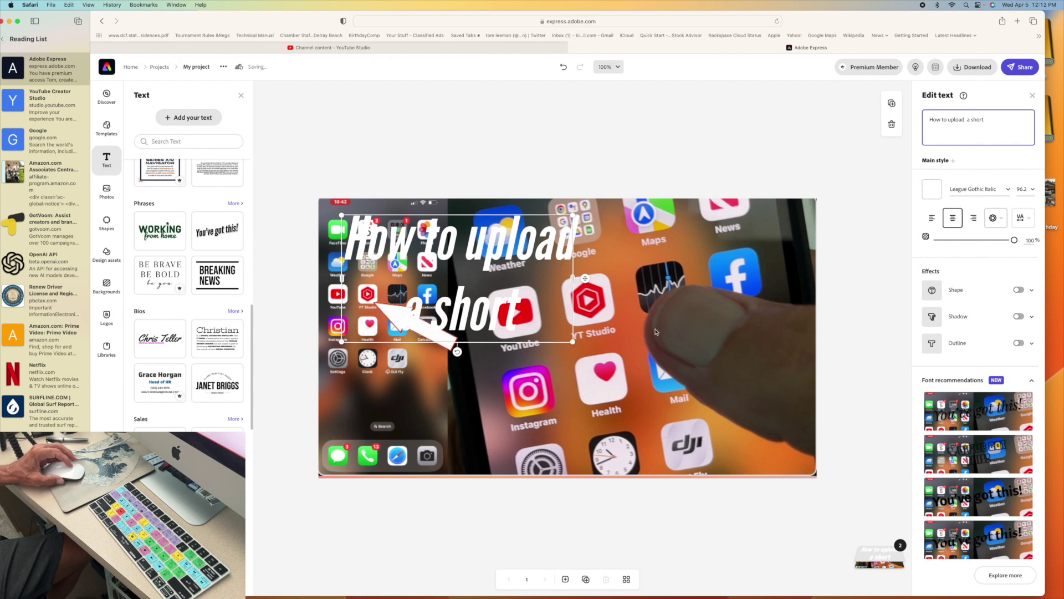
click(663, 375)
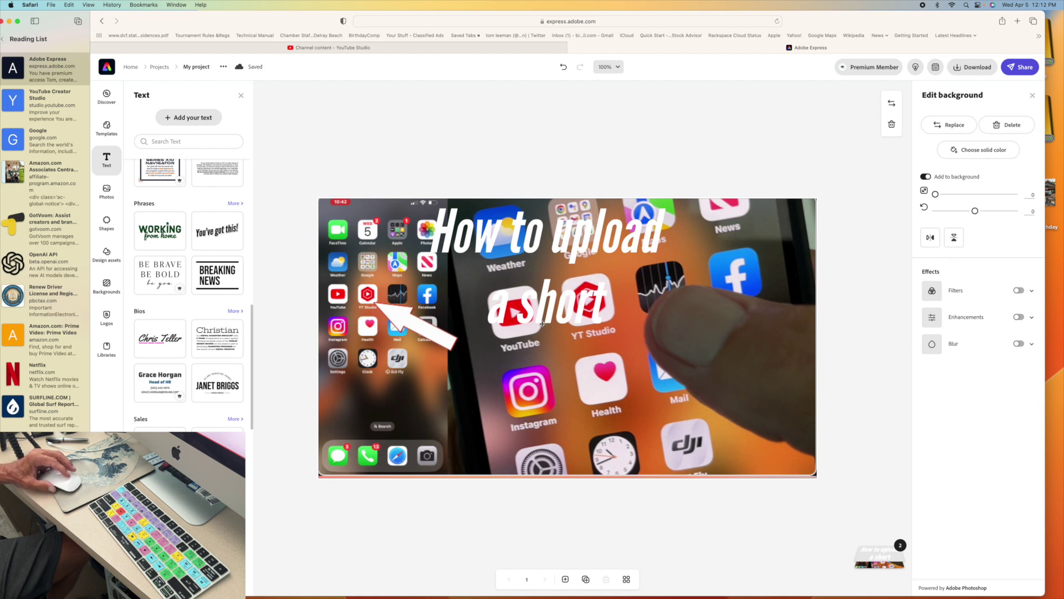
Give the title a black outline and drop shadow, enlarge it, and undo the blue shape backing.
click(565, 274)
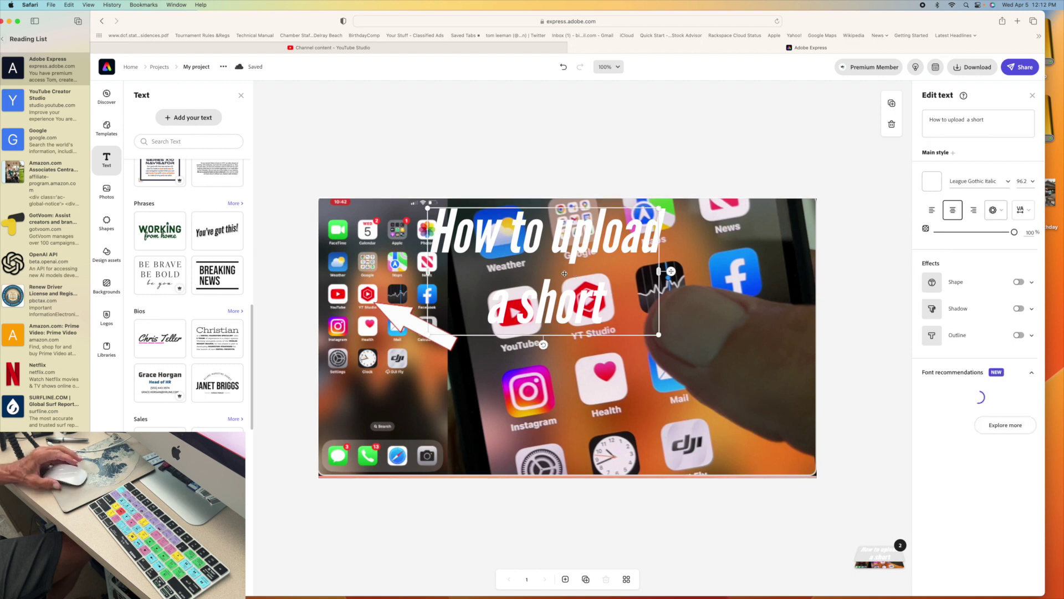
click(953, 335)
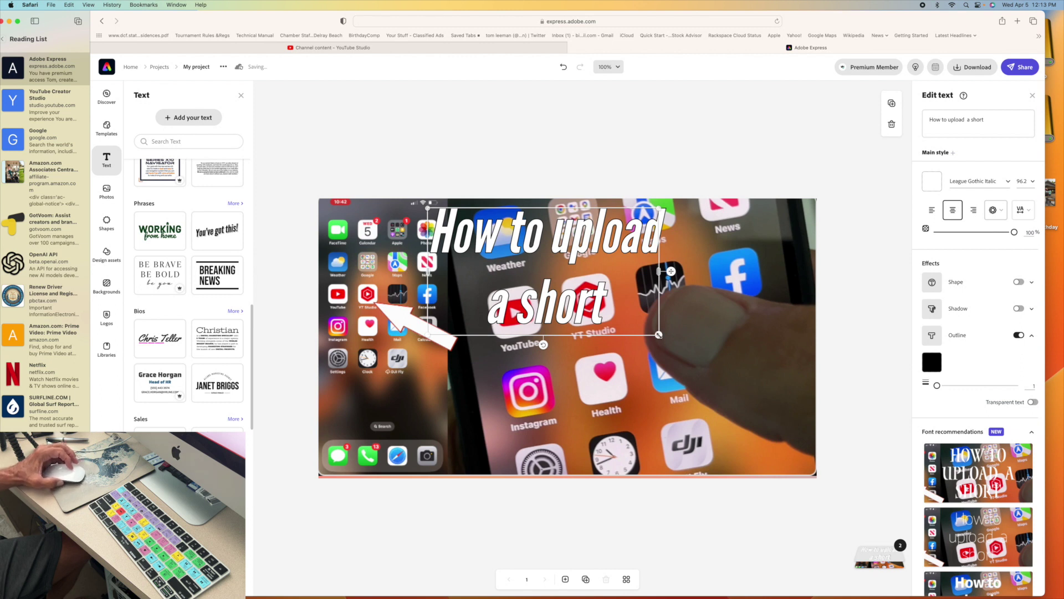
drag(659, 335, 775, 440)
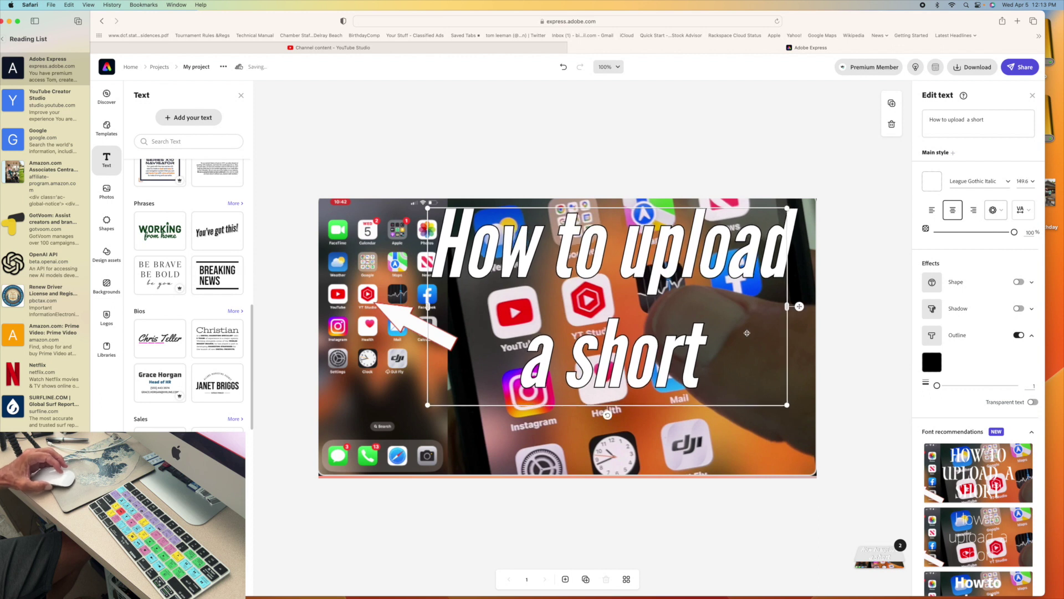
click(956, 312)
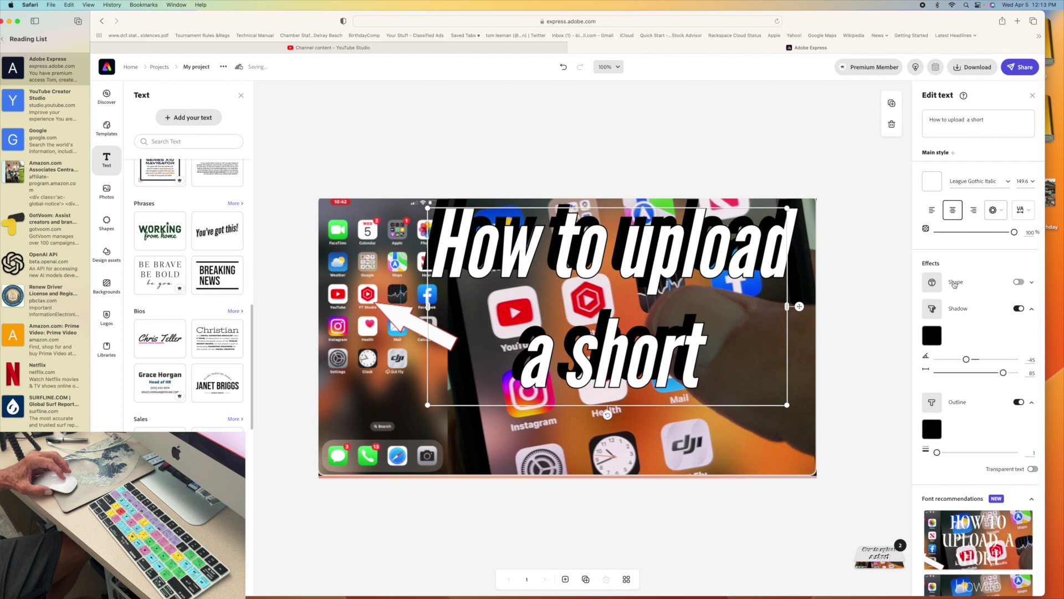
click(955, 284)
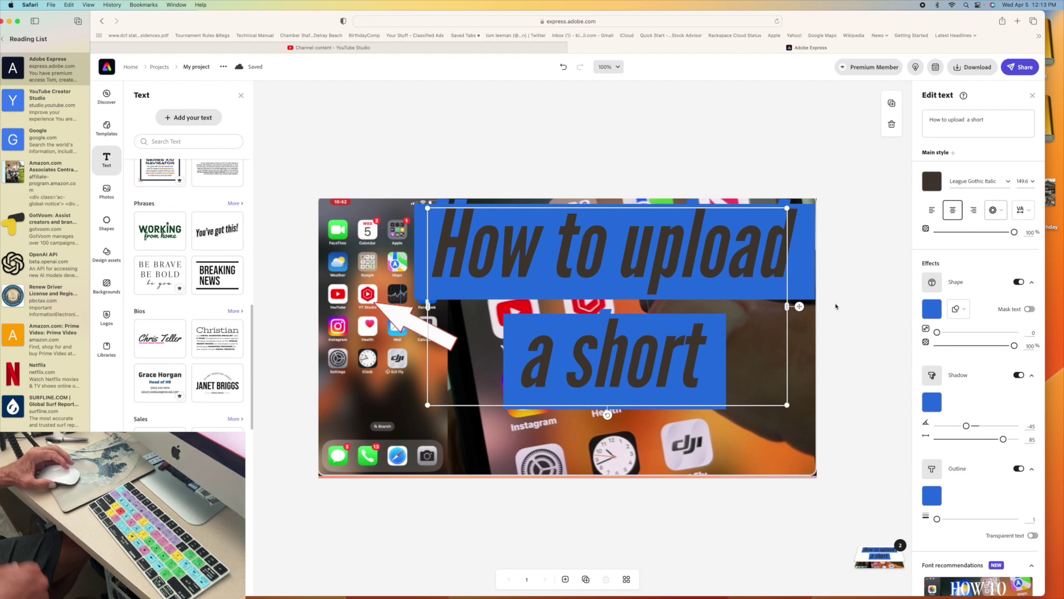
key(super+z)
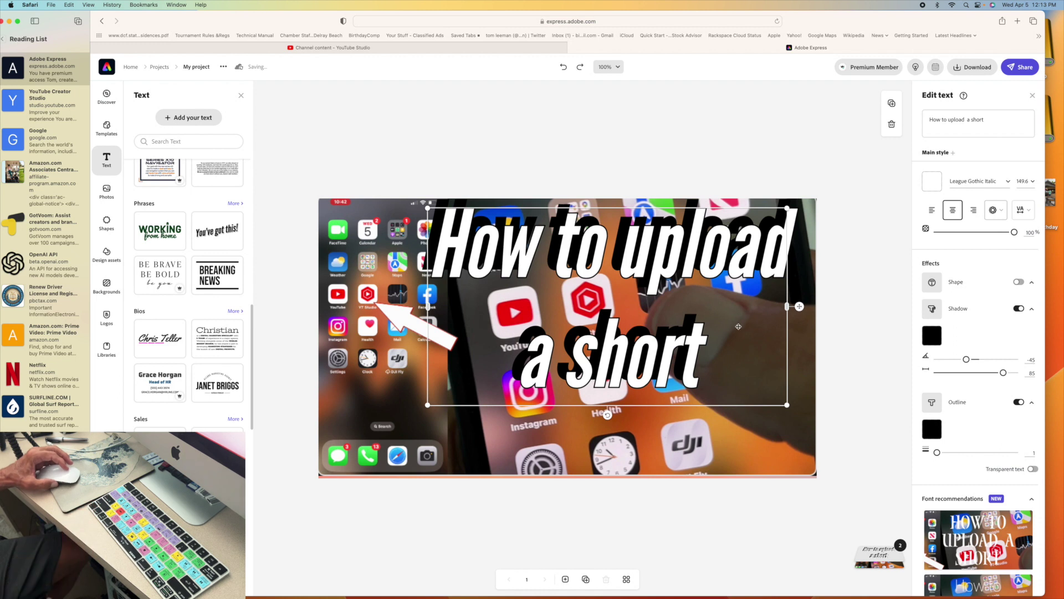
Switch the headline to Fira Sans SemiBold, leaving white text with only a black outline.
scroll(964, 416, down, 5)
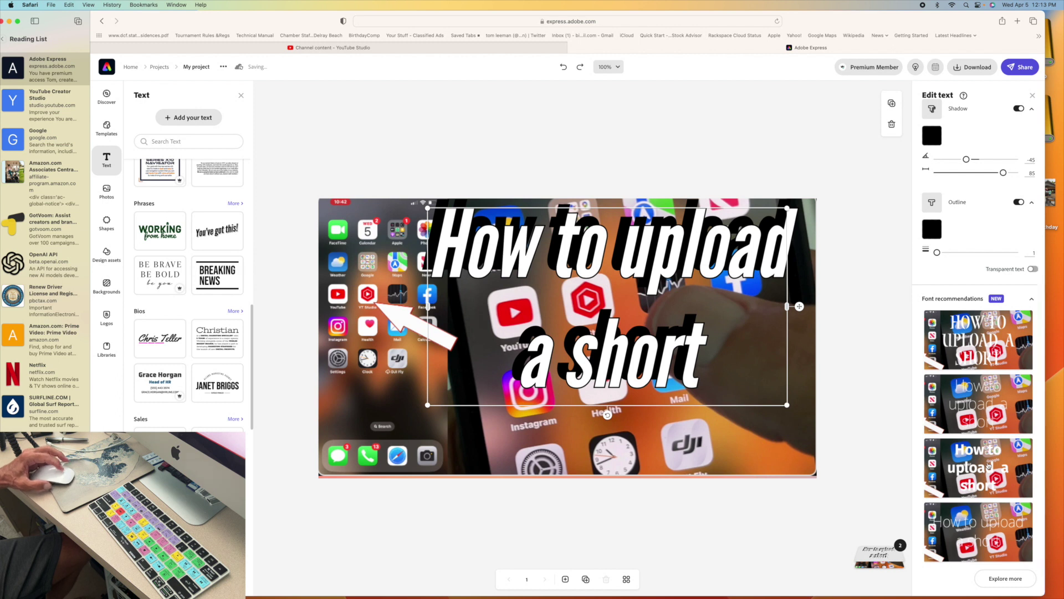
click(989, 466)
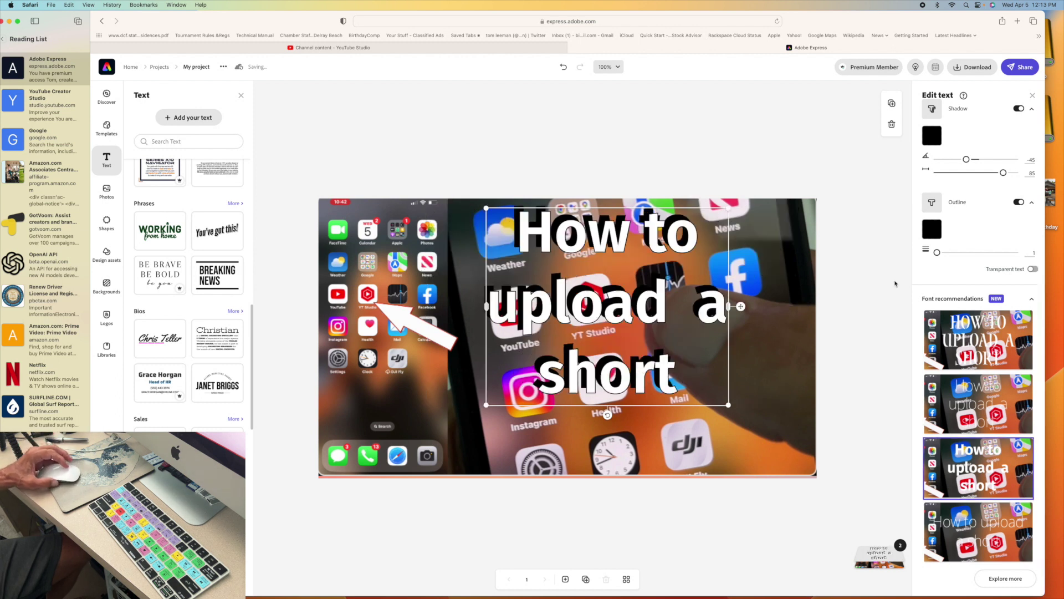
scroll(937, 207, up, 3)
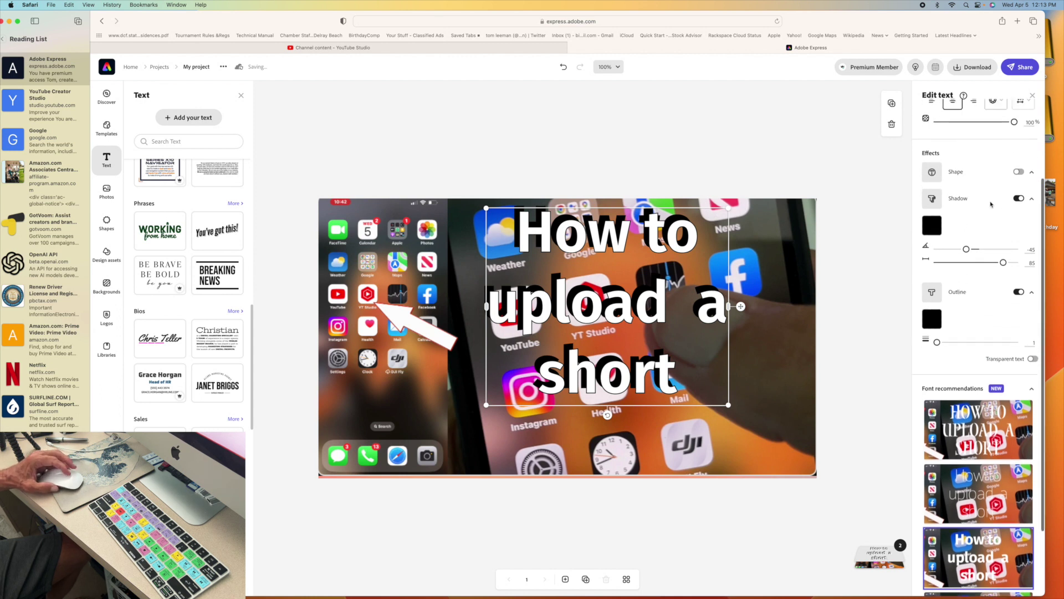
click(952, 201)
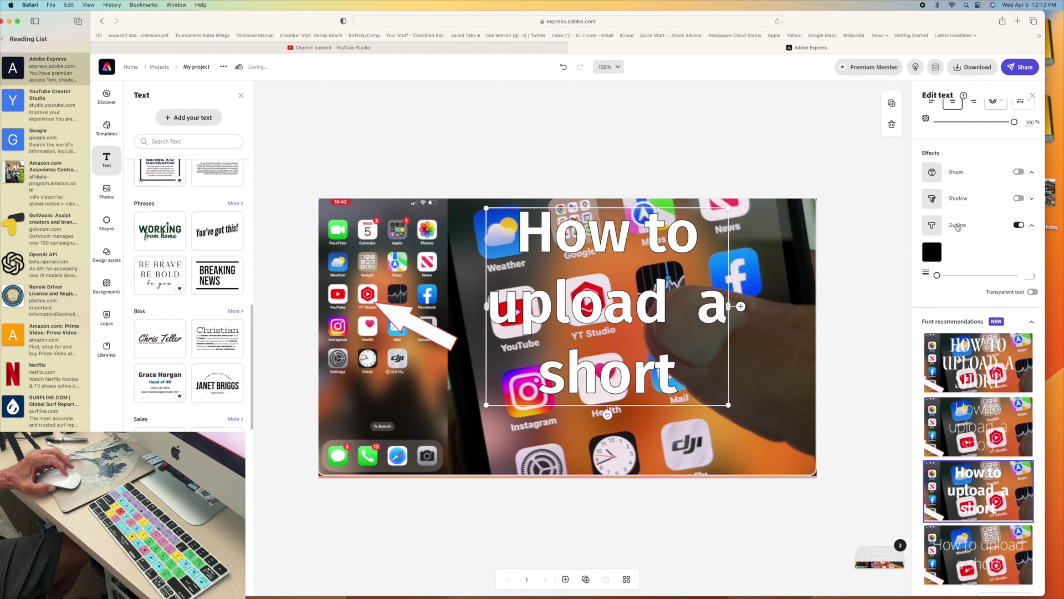
click(958, 225)
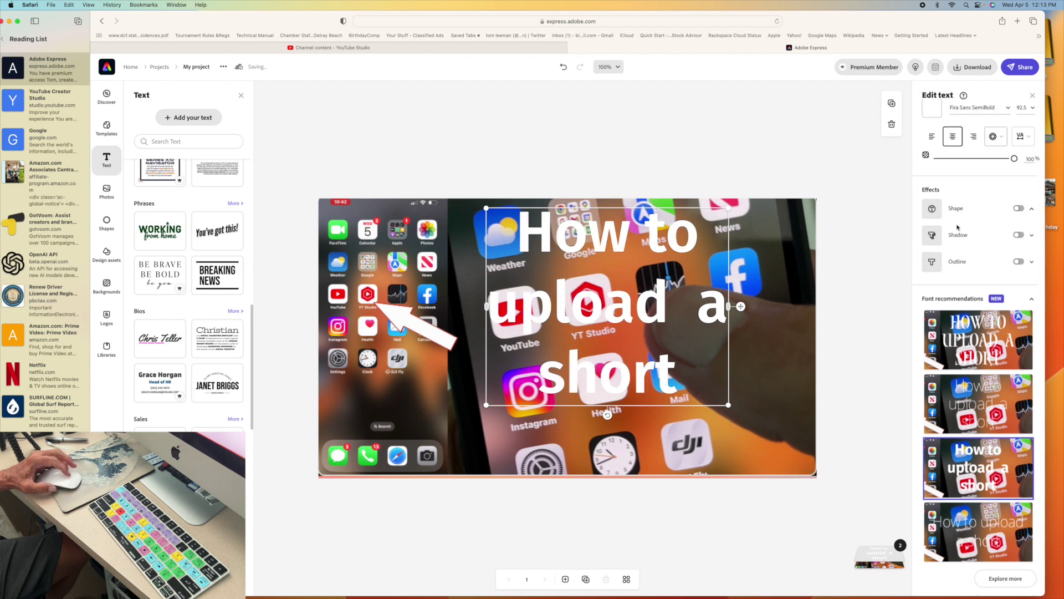
click(955, 237)
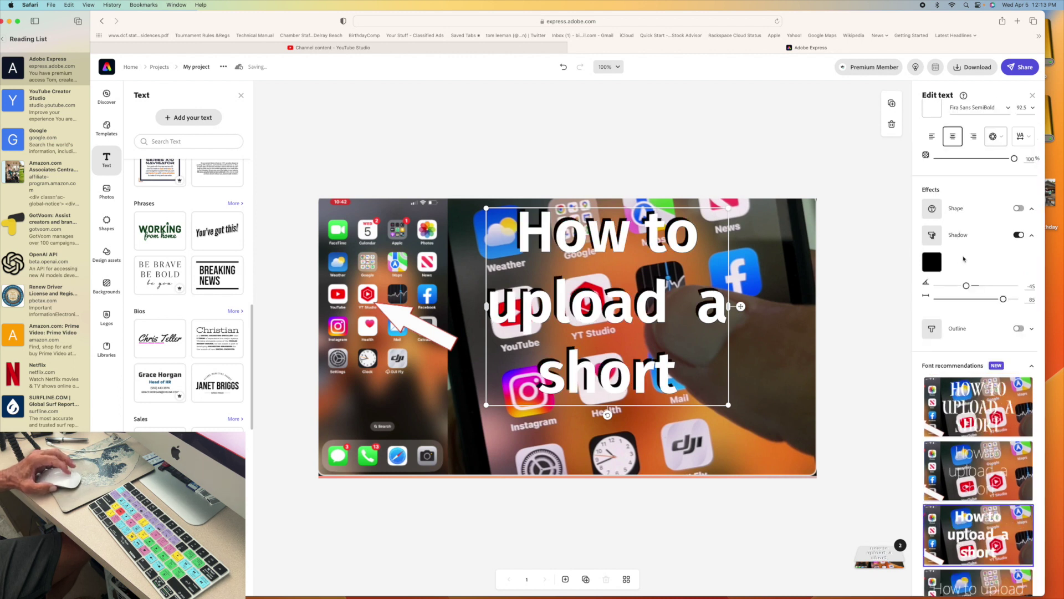
click(961, 235)
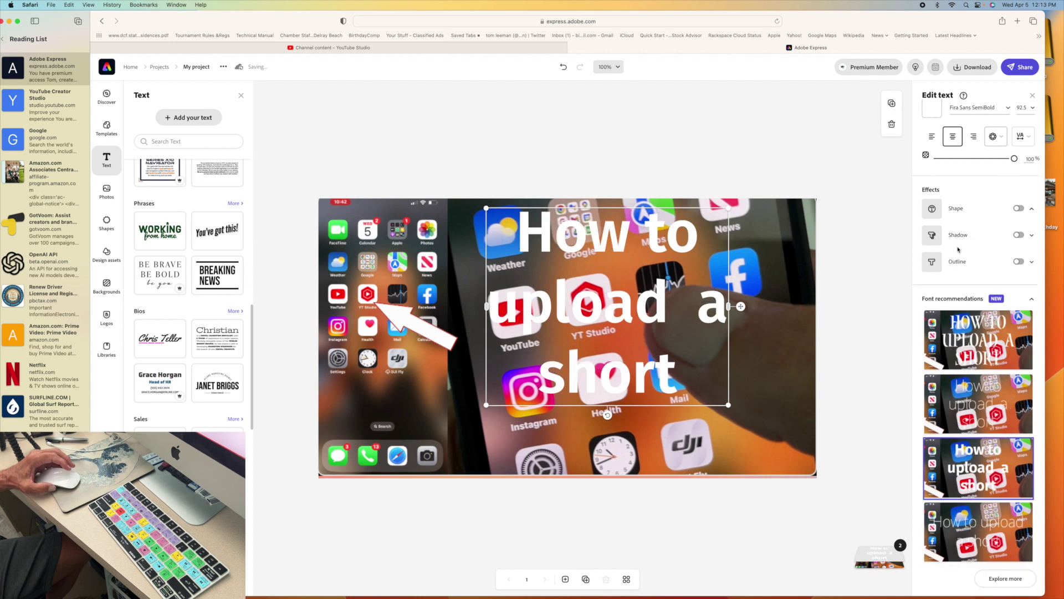
click(957, 263)
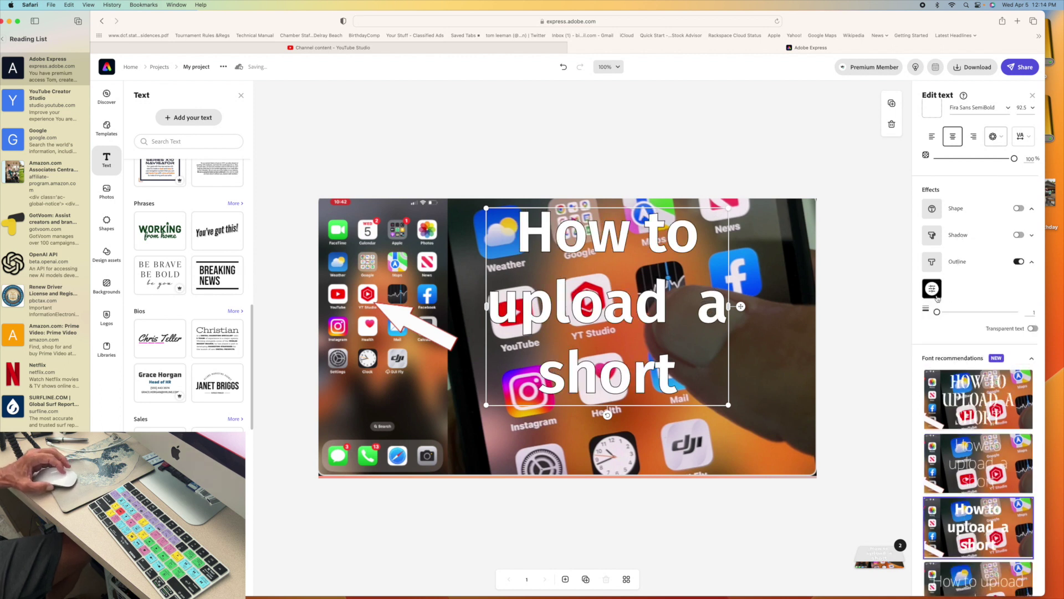
Set the headline outline width to 17, then move and shrink its text box.
drag(937, 312, 951, 314)
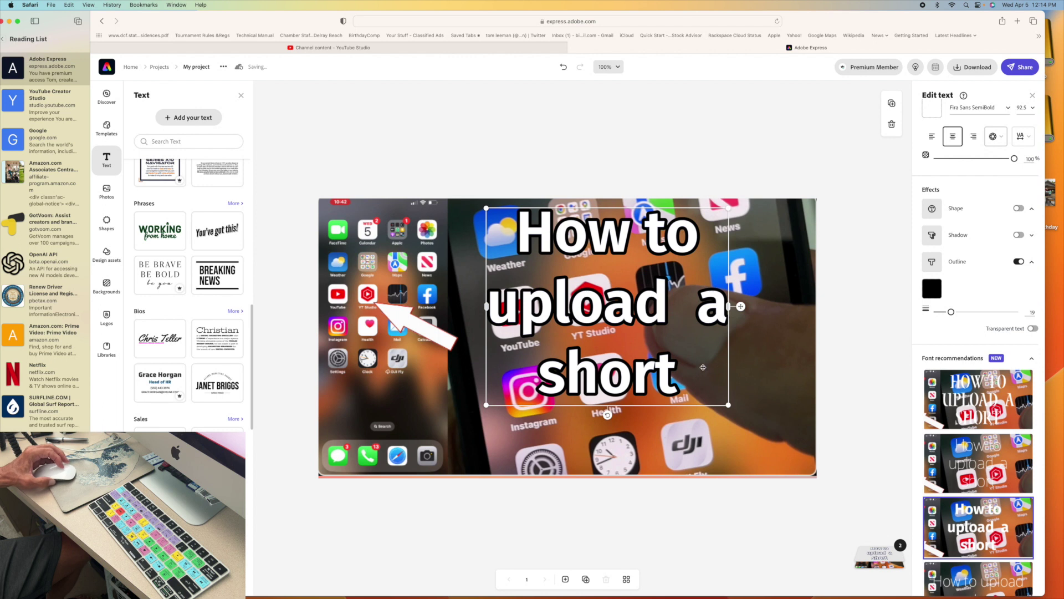
drag(621, 347, 568, 342)
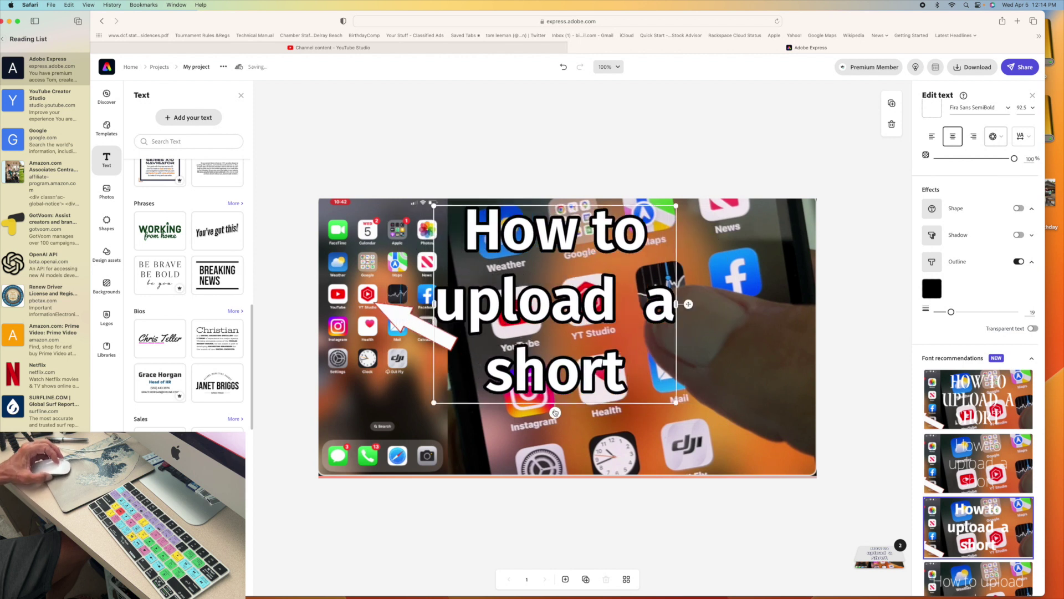
drag(434, 403, 468, 375)
Nudge the headline into place near the top centre, then select the background image.
mouse_move(607, 295)
mouse_down()
mouse_move(562, 348)
mouse_move(602, 288)
mouse_up()
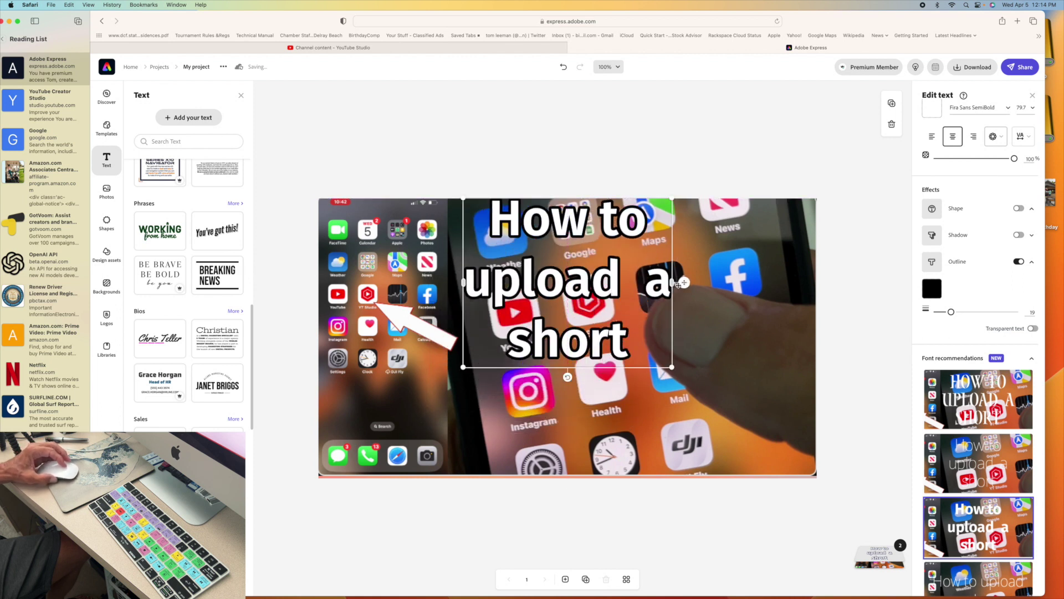
drag(673, 282, 792, 270)
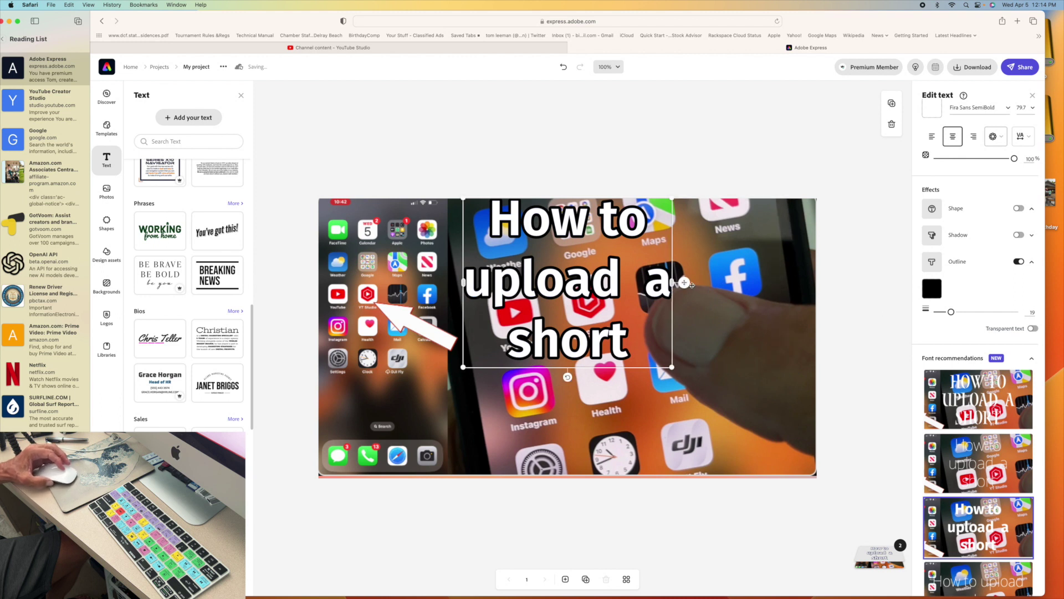
drag(684, 283, 665, 298)
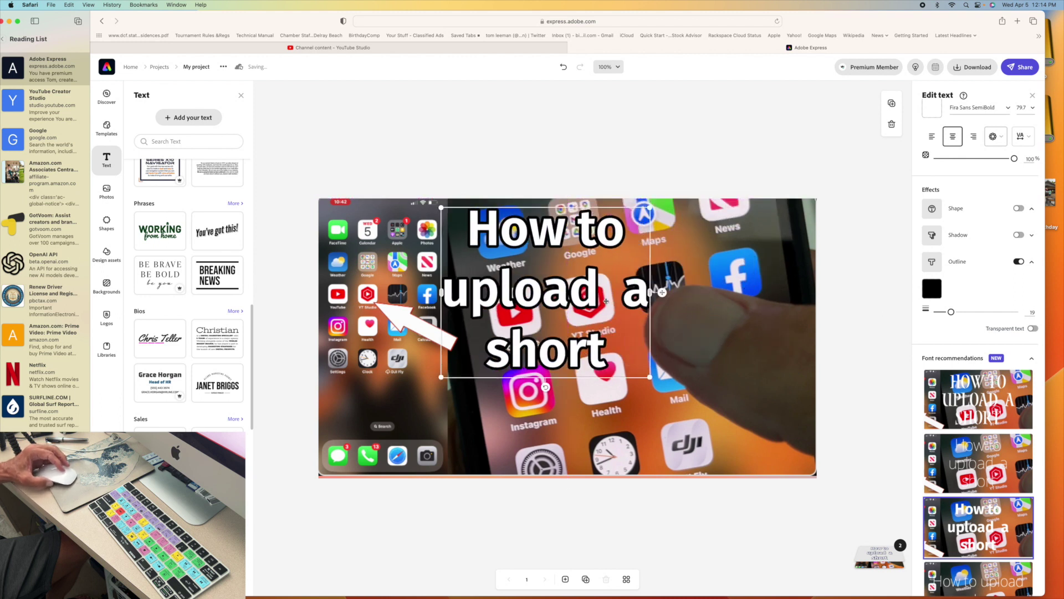
drag(541, 319, 553, 320)
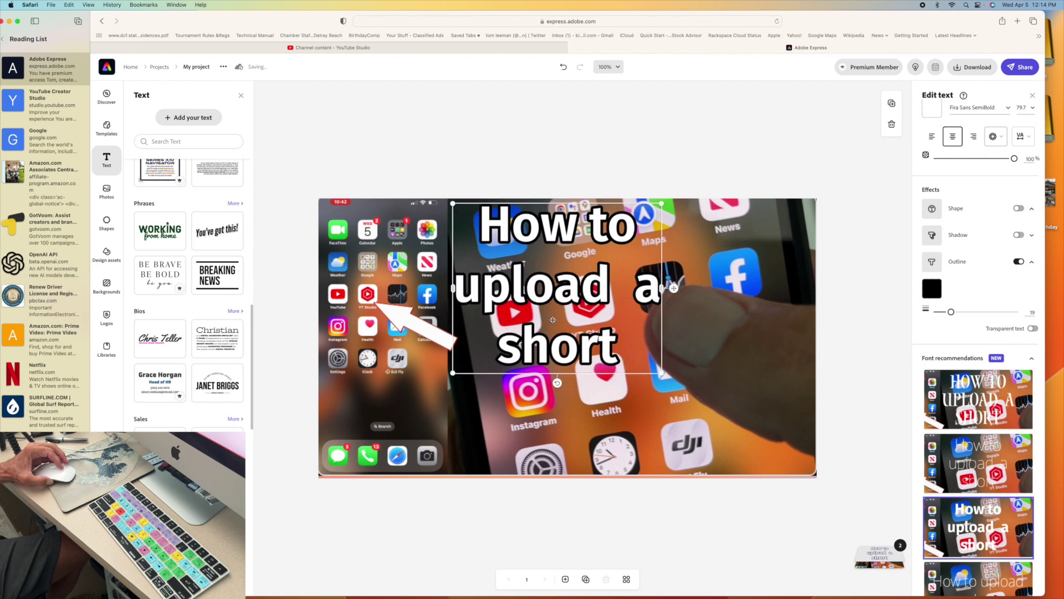
click(717, 401)
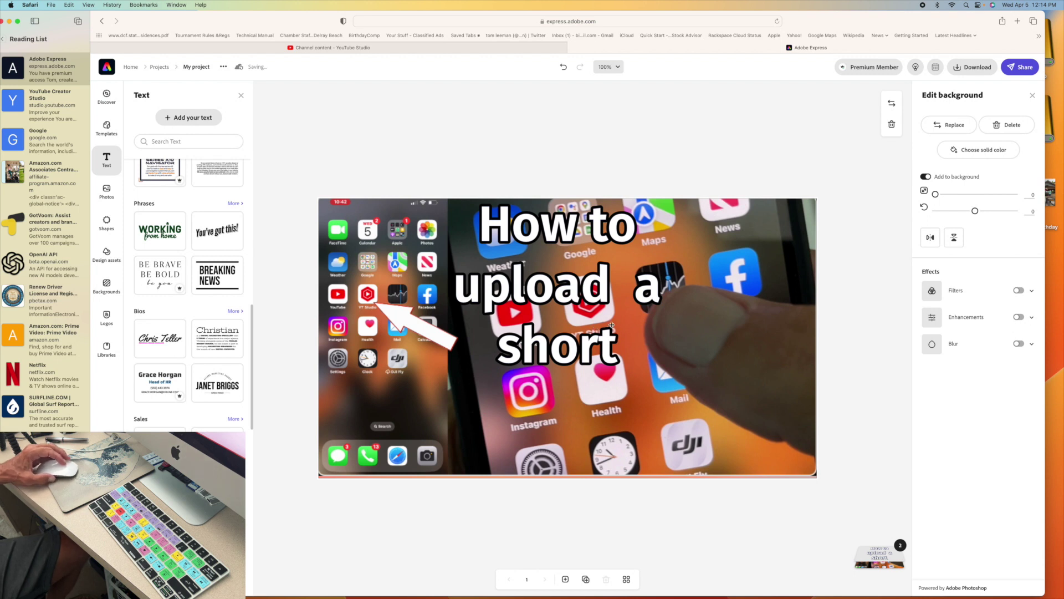
Turn on background filters and preview the Contrast filter on the home-screen image.
click(963, 294)
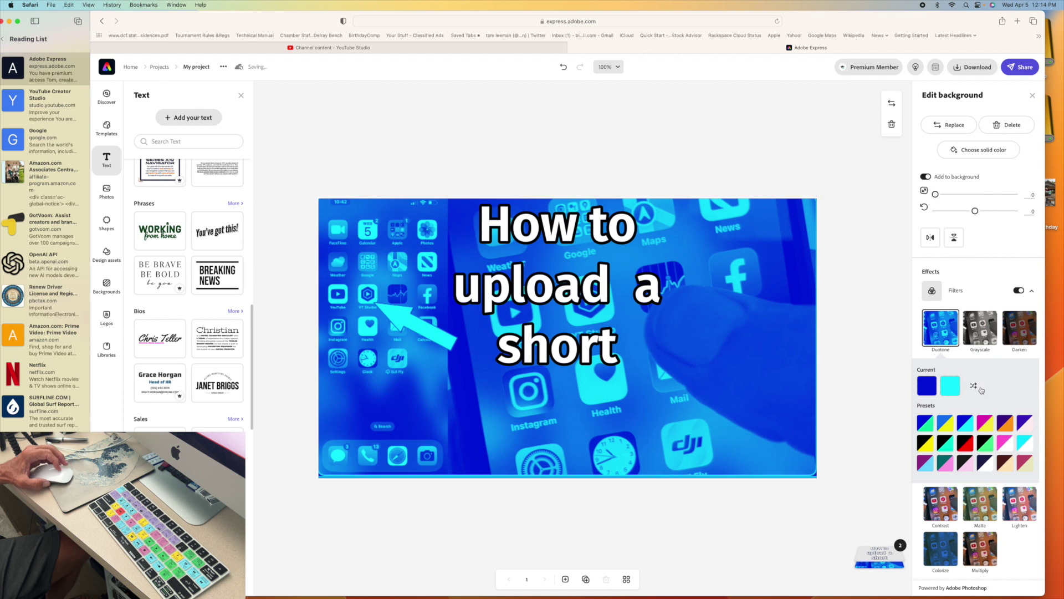
scroll(969, 424, down, 2)
scroll(970, 424, down, 1)
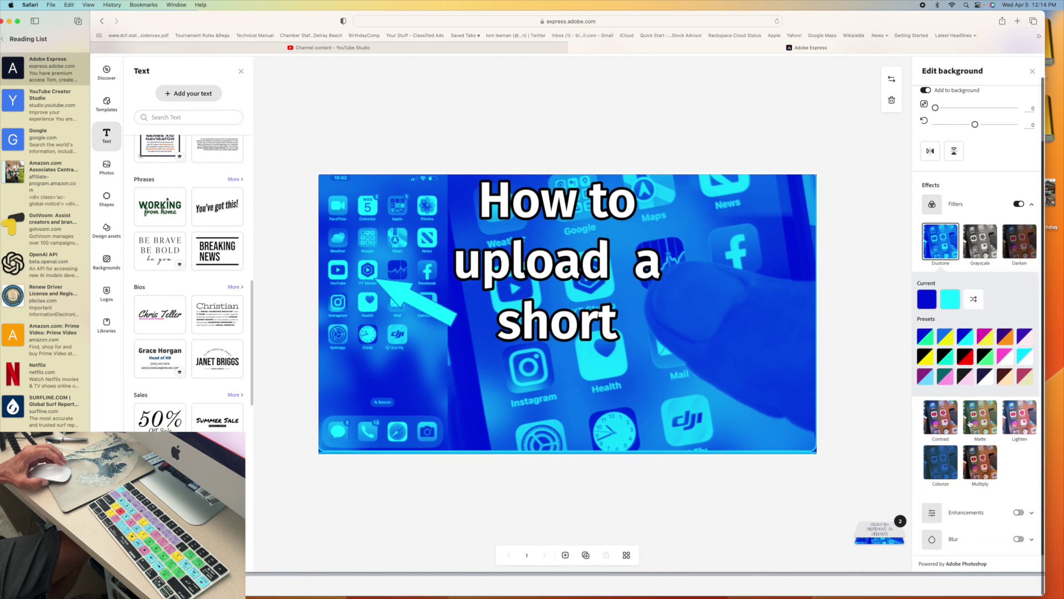
click(944, 423)
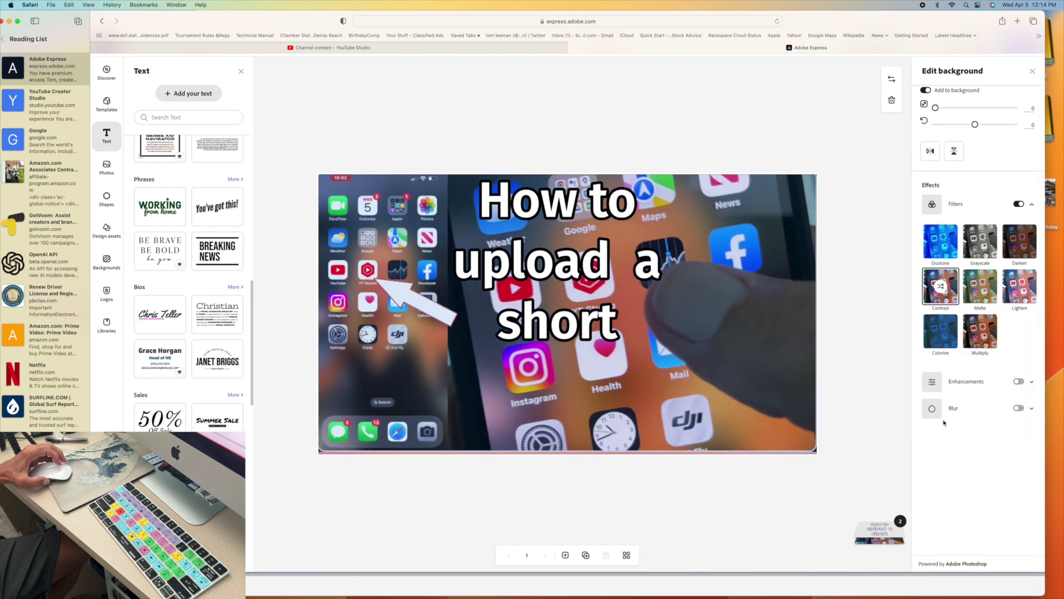
scroll(980, 291, up, 3)
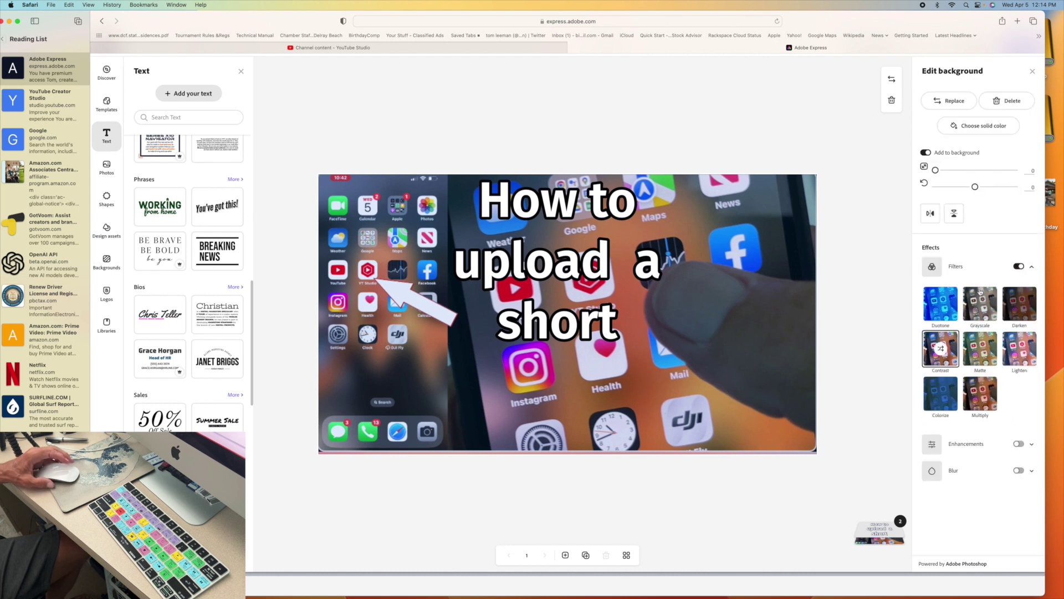
Try Matte, Lighten, Multiply, Colorize and blue Duotone, then switch the filter off.
click(988, 353)
click(1022, 357)
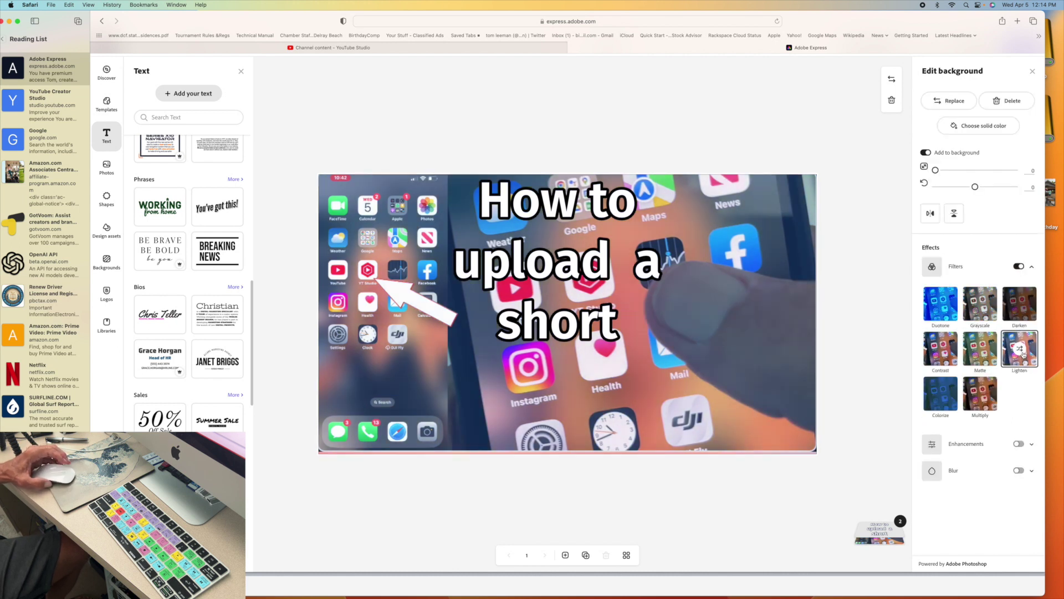
click(989, 392)
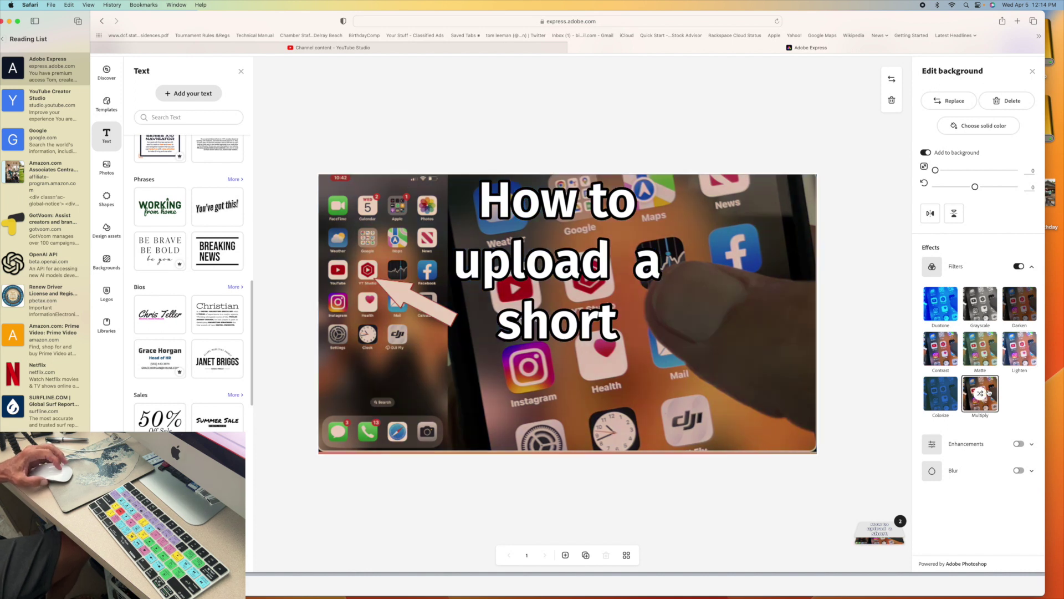
click(943, 399)
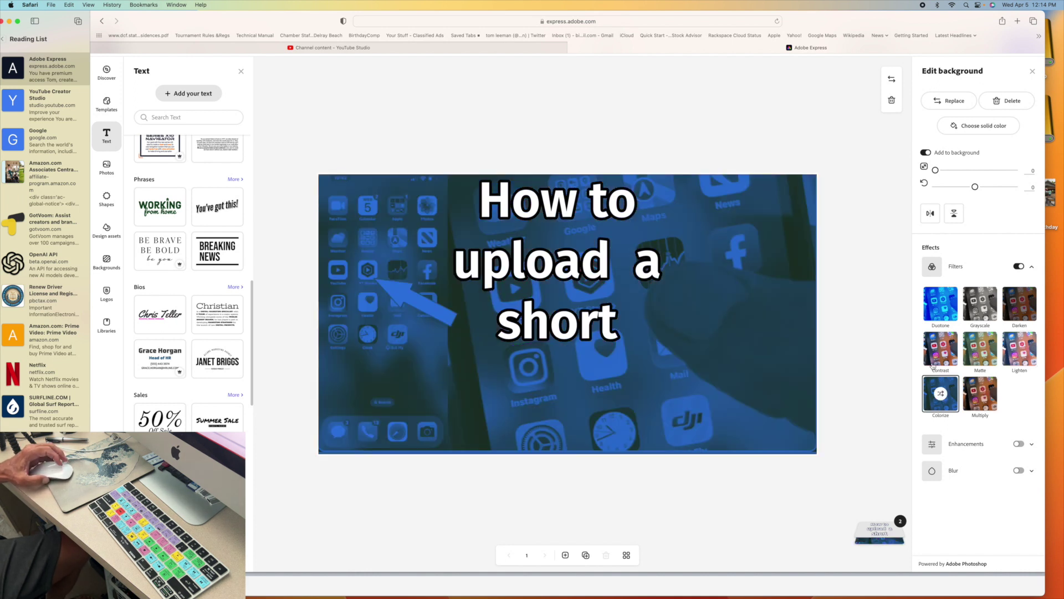
click(944, 309)
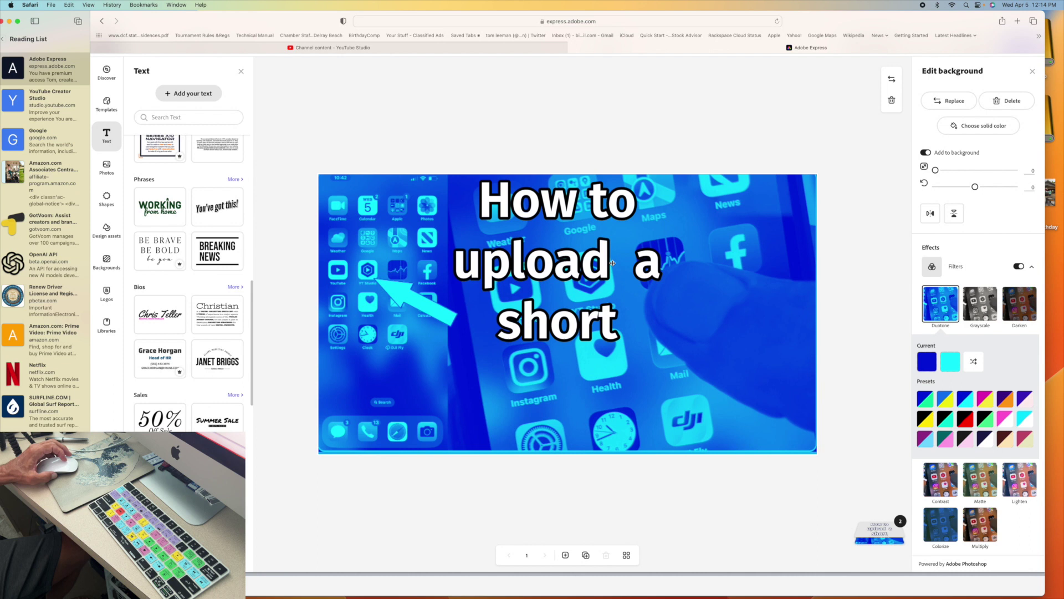
click(954, 268)
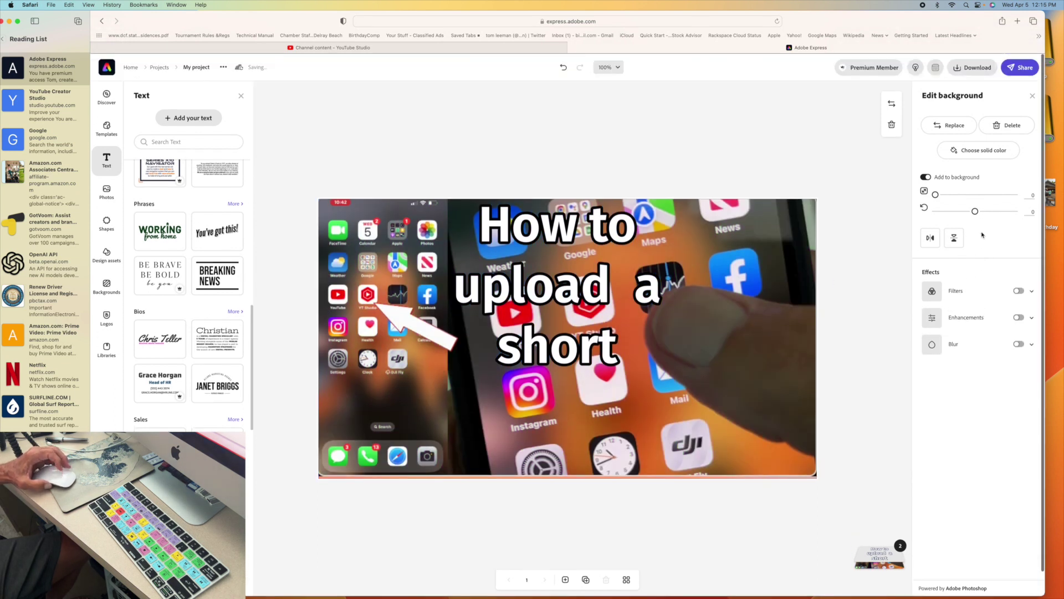
Give the 'How to upload a short' title the recommended Asphalt Black font.
scroll(980, 235, up, 1)
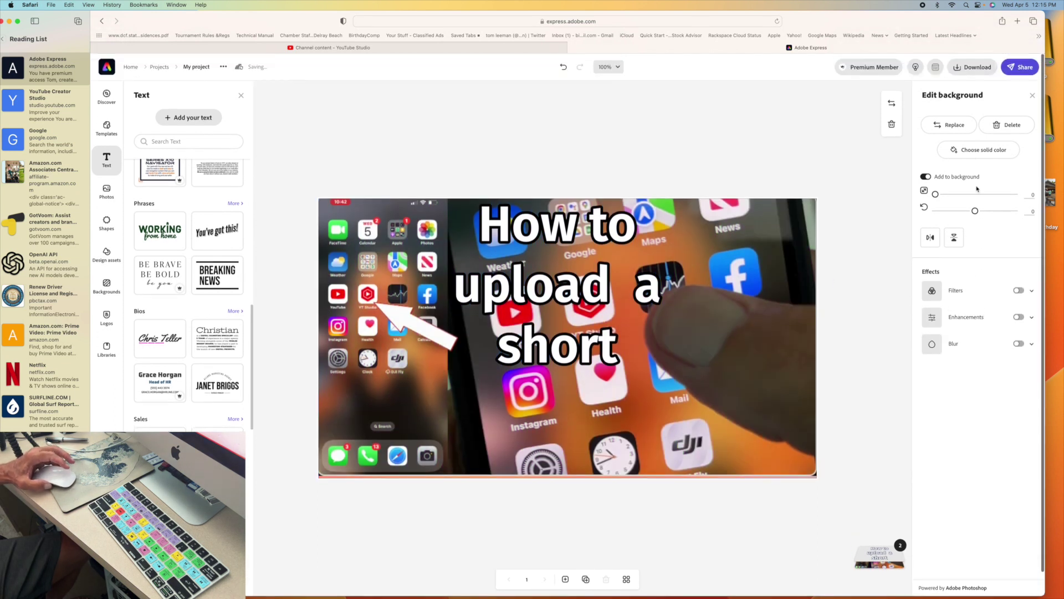
click(566, 321)
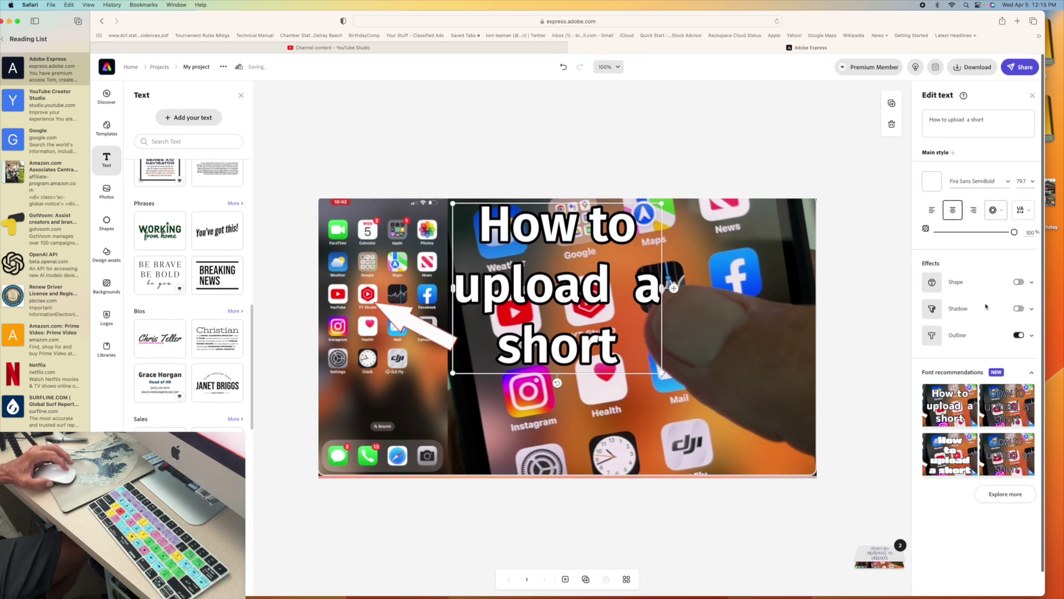
scroll(986, 306, down, 2)
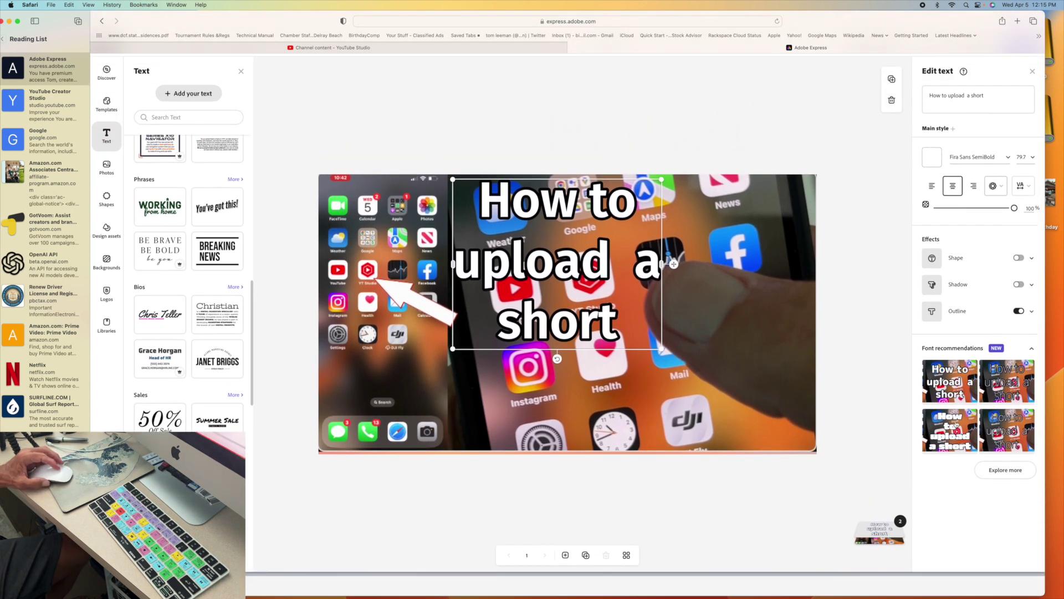
click(954, 427)
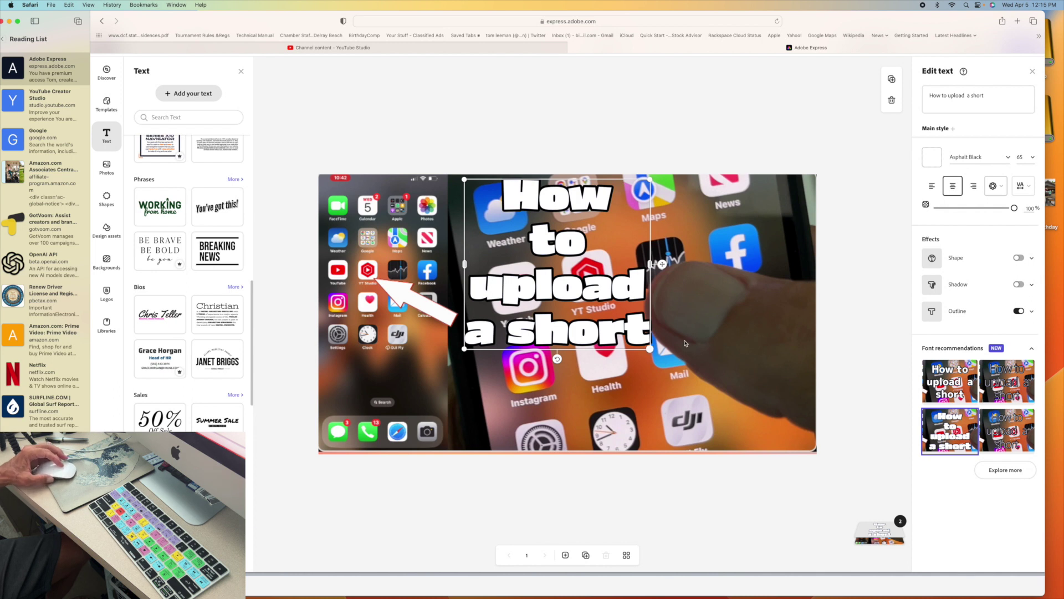
Widen the title's black outline, apply the Rounded M+ font, and deselect the text.
click(956, 313)
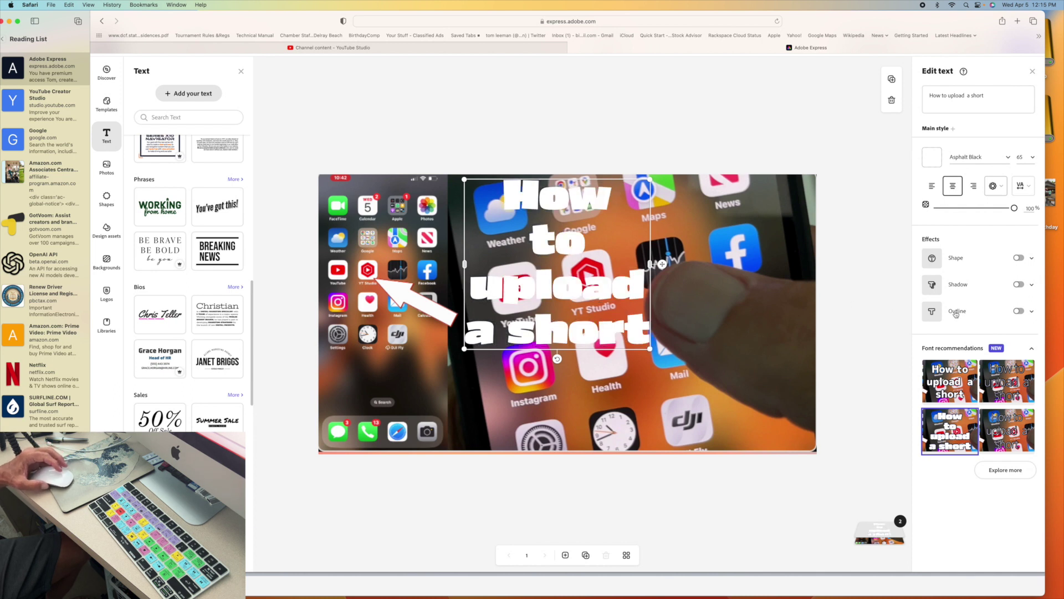
click(956, 313)
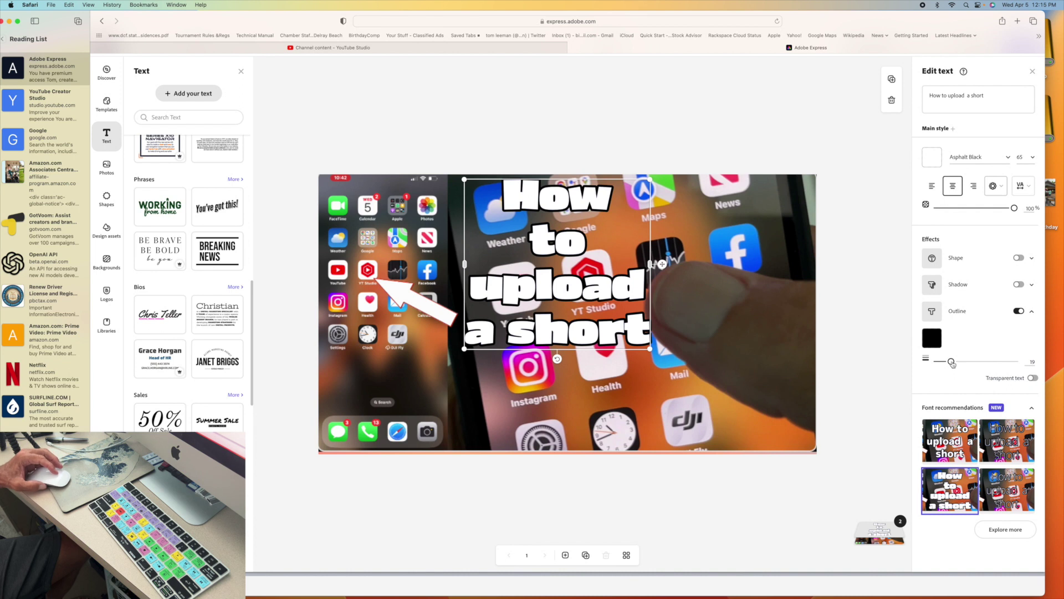
drag(956, 363, 1009, 362)
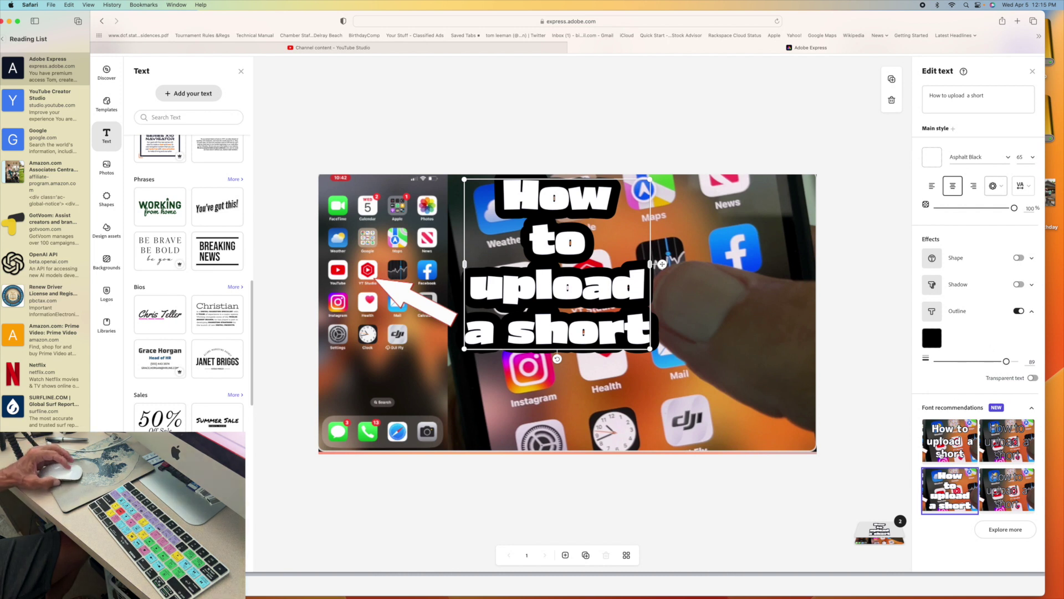
click(953, 442)
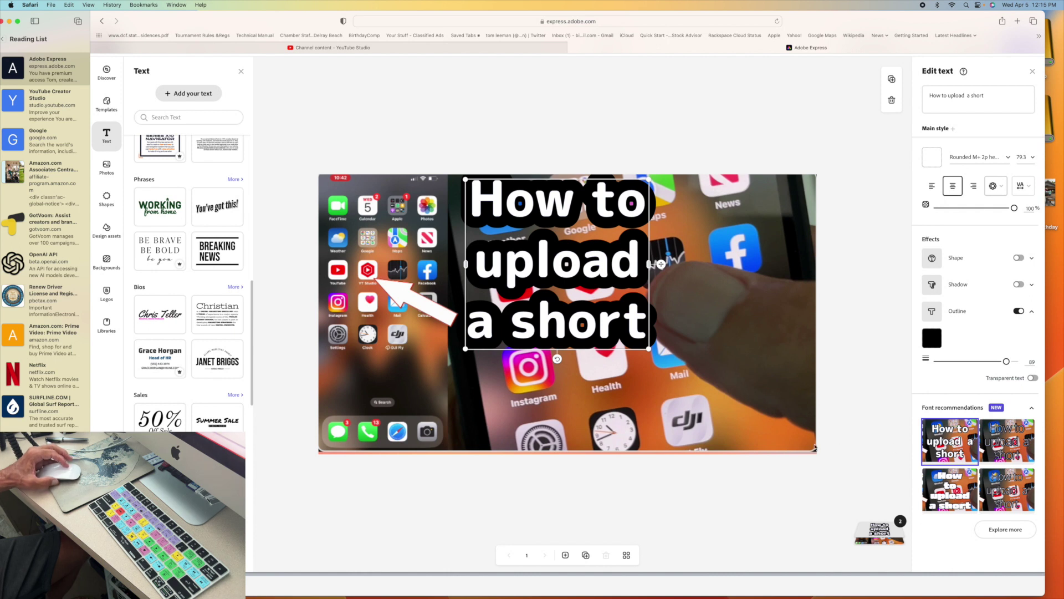
click(786, 508)
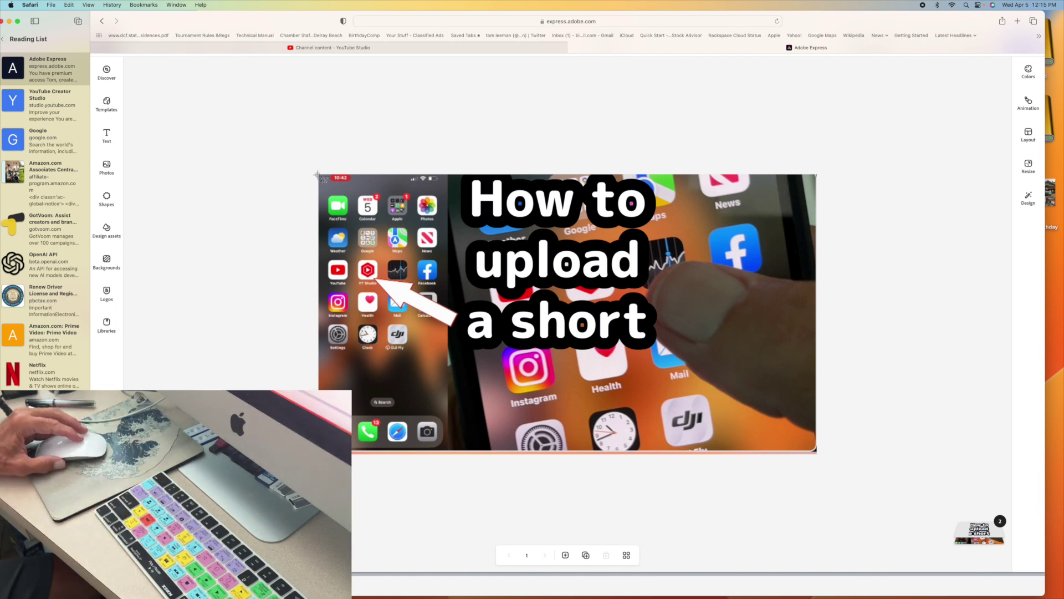
Screenshot the thumbnail design area and slide the Safari window left to expose the desktop.
drag(319, 175, 817, 451)
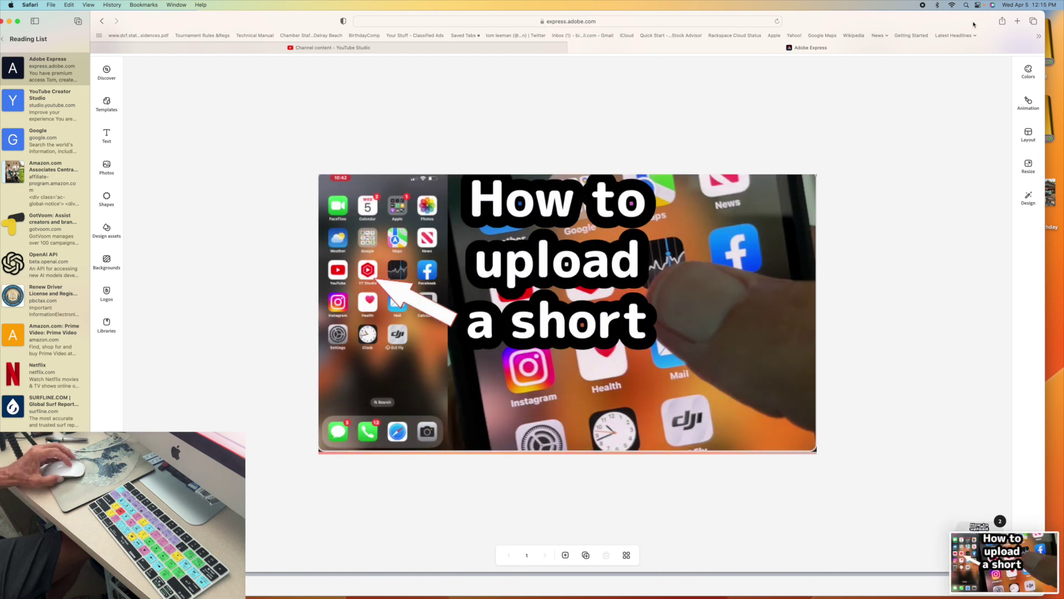
drag(974, 24, 732, 24)
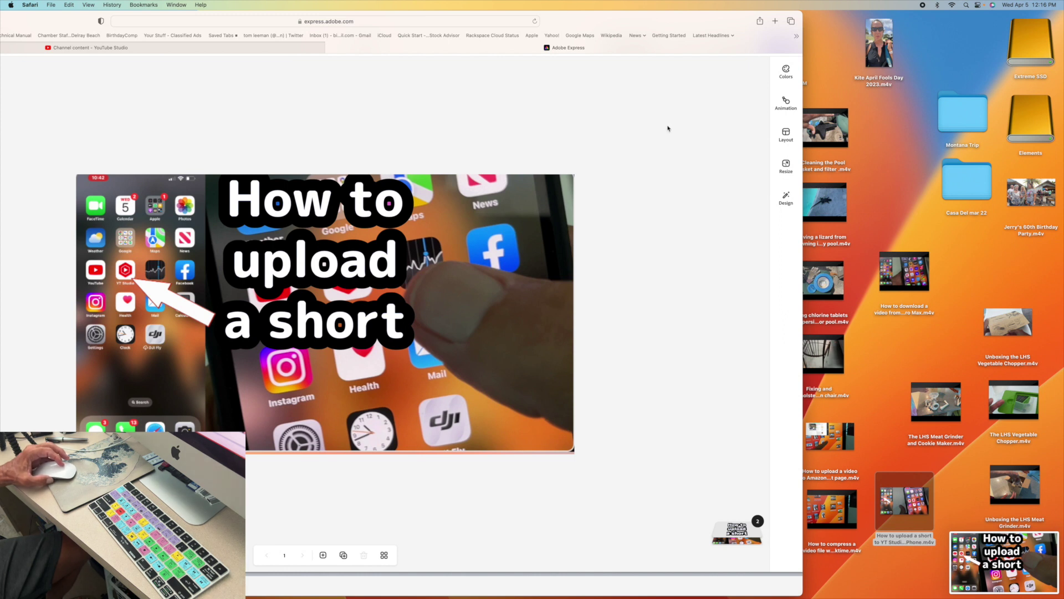
Open the captured screenshot in a smaller preview window, then zoom Safari back to full screen.
drag(645, 17, 448, 17)
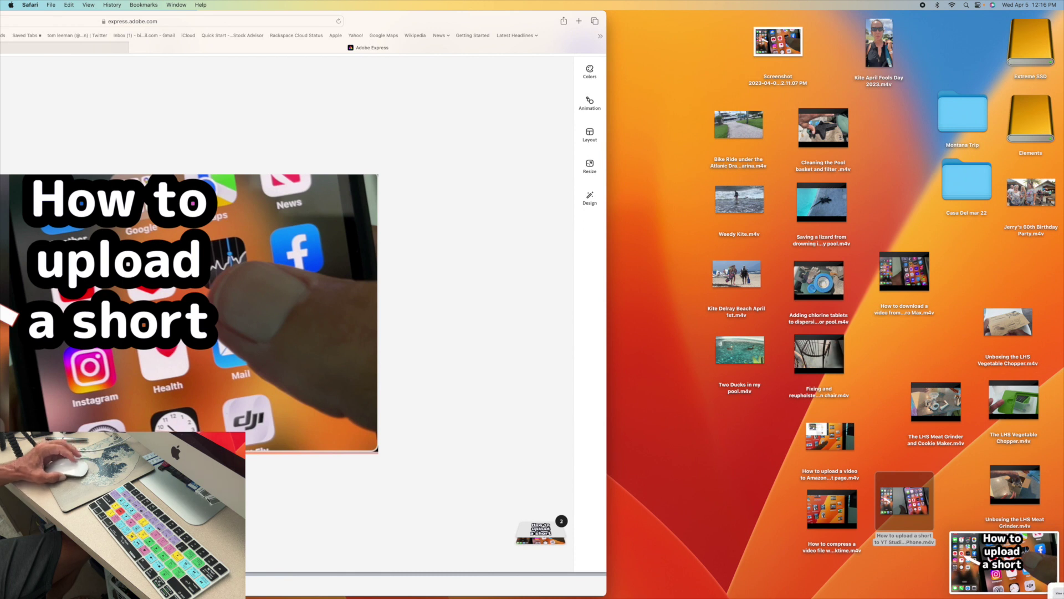
click(1021, 564)
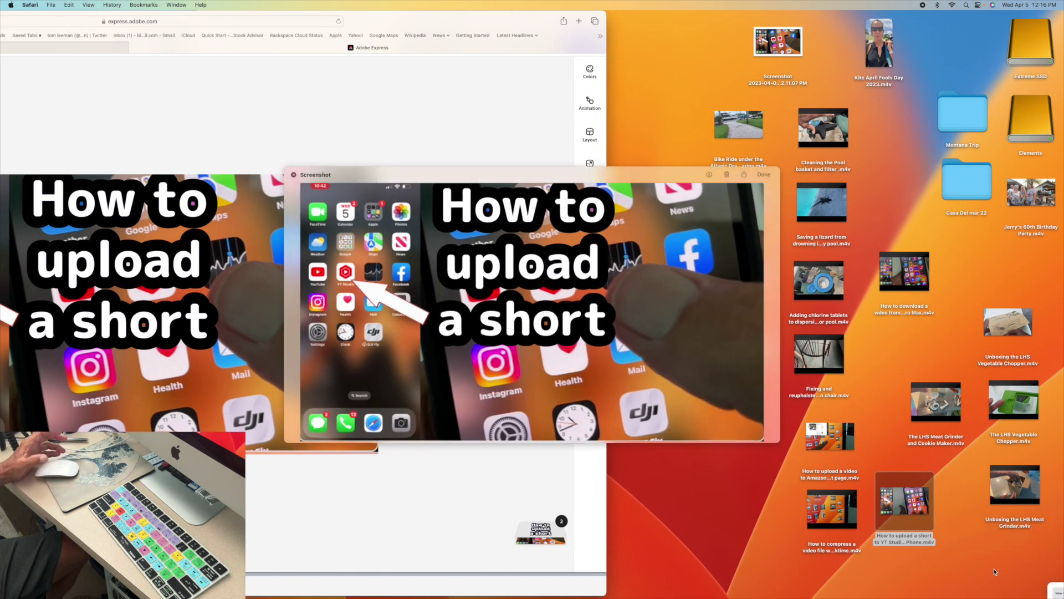
drag(284, 168, 458, 335)
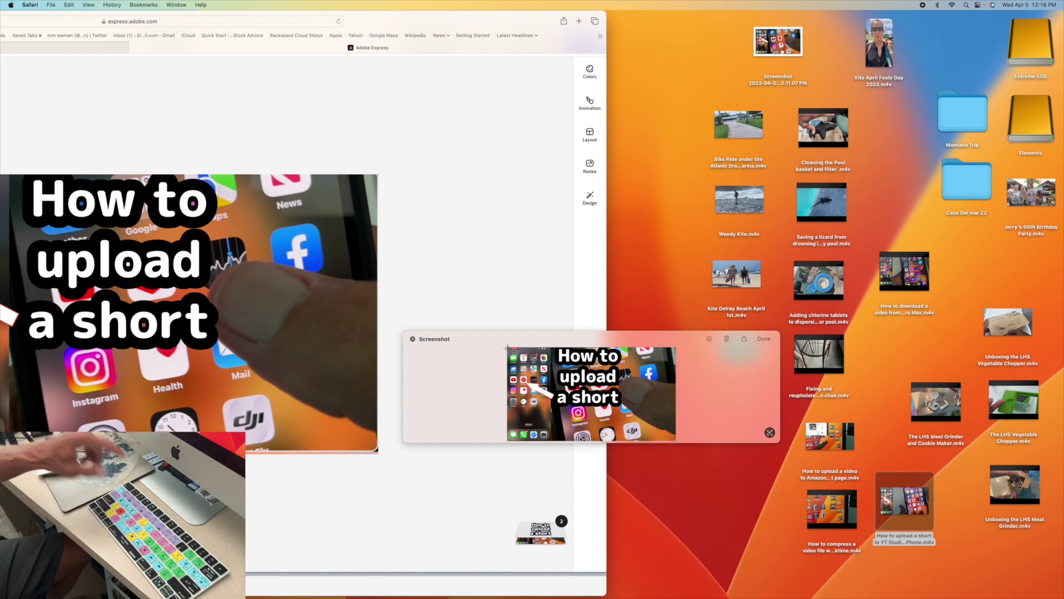
drag(506, 346, 654, 432)
drag(674, 441, 676, 443)
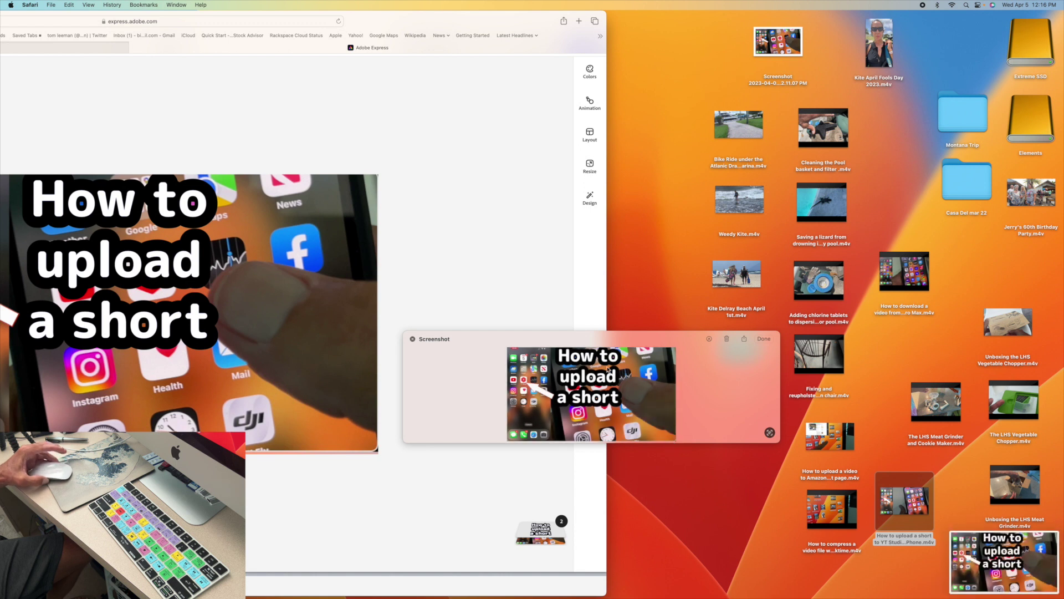
double_click(348, 12)
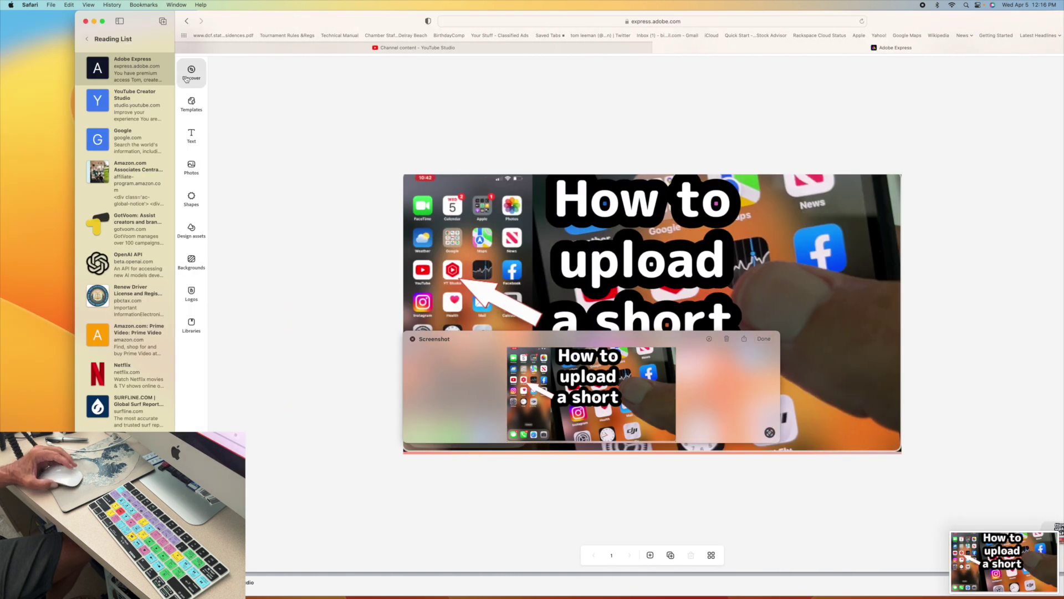
Upload the latest screenshot as the 'How to upload a short' video's custom thumbnail.
click(337, 48)
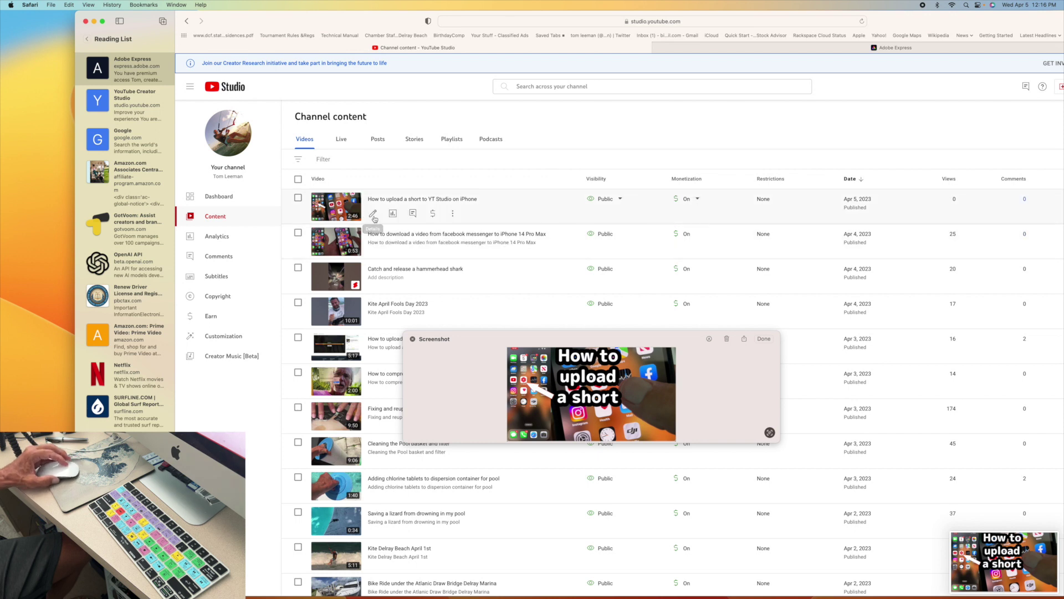
click(373, 214)
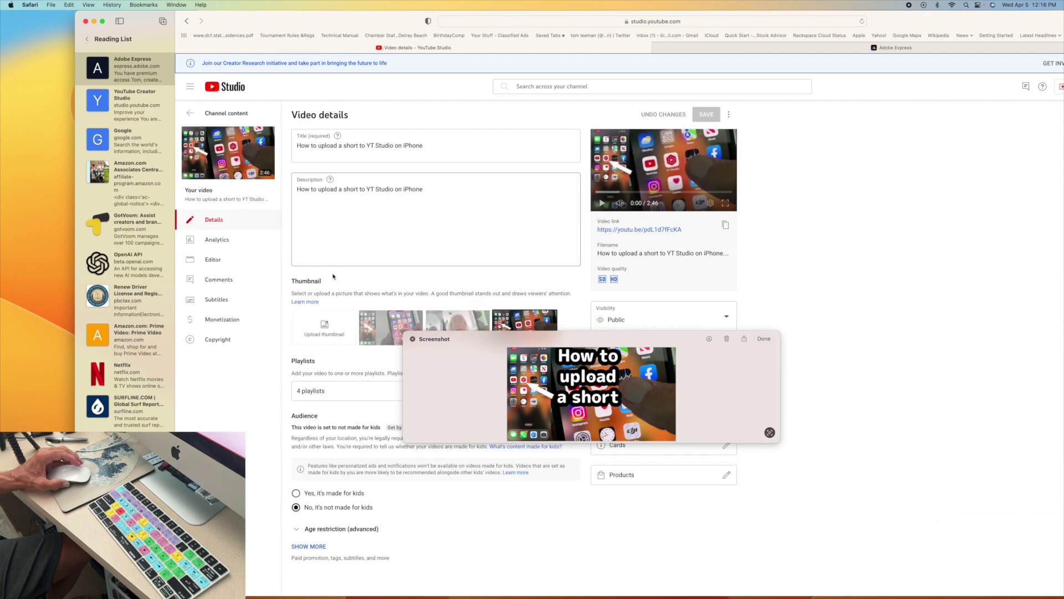
click(325, 331)
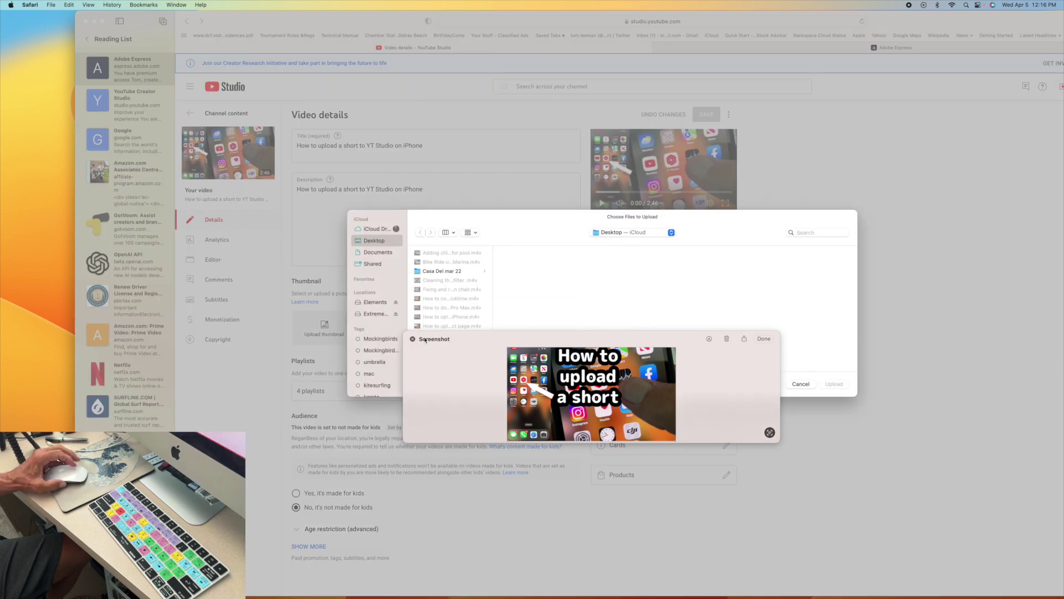
scroll(438, 333, down, 5)
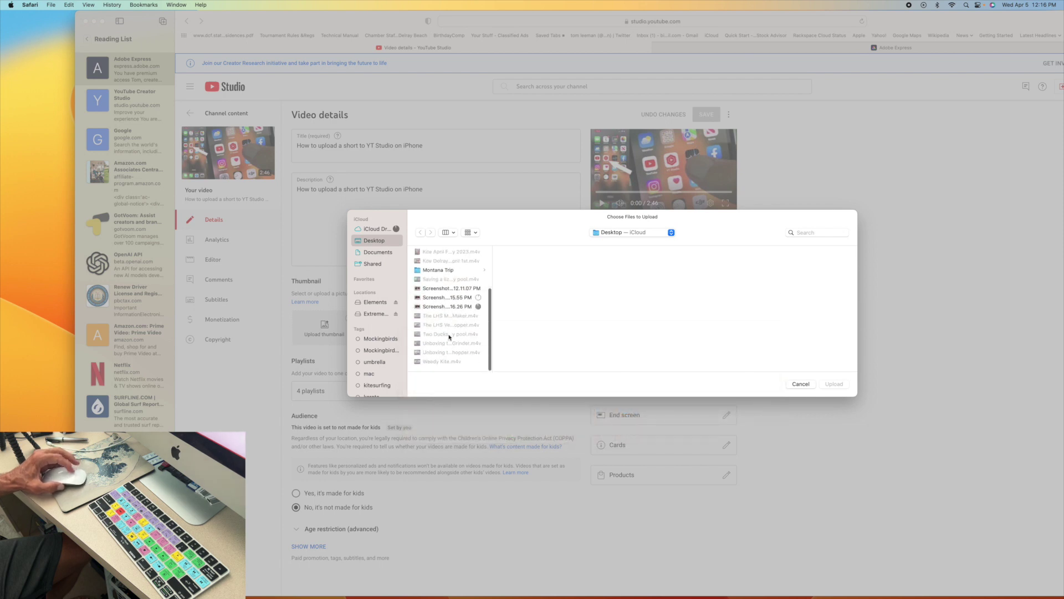
click(446, 309)
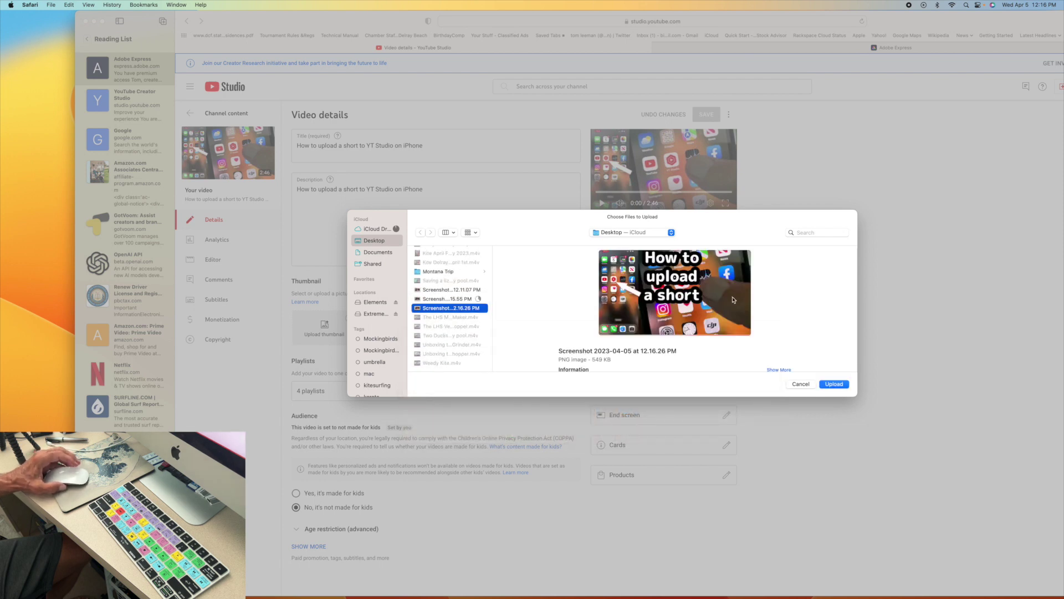
click(834, 384)
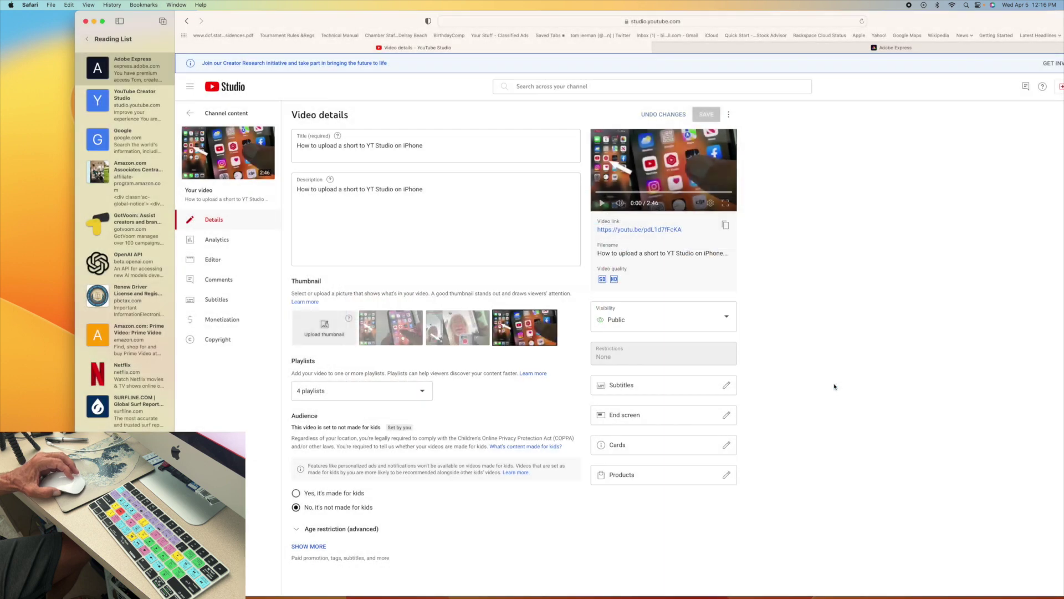
click(707, 115)
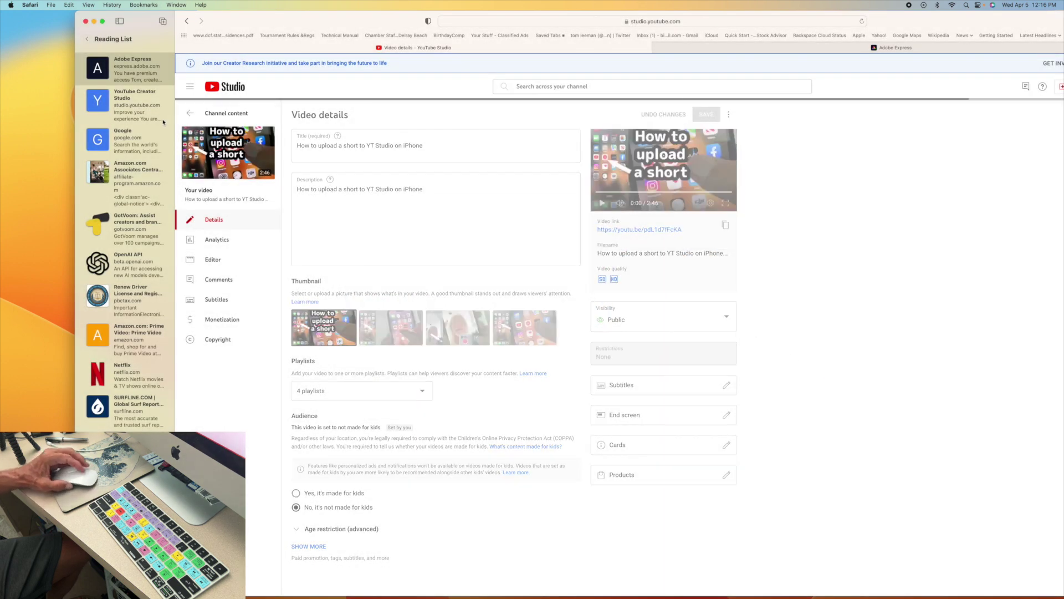
Go back to the Channel content list to see the video's new thumbnail.
click(190, 114)
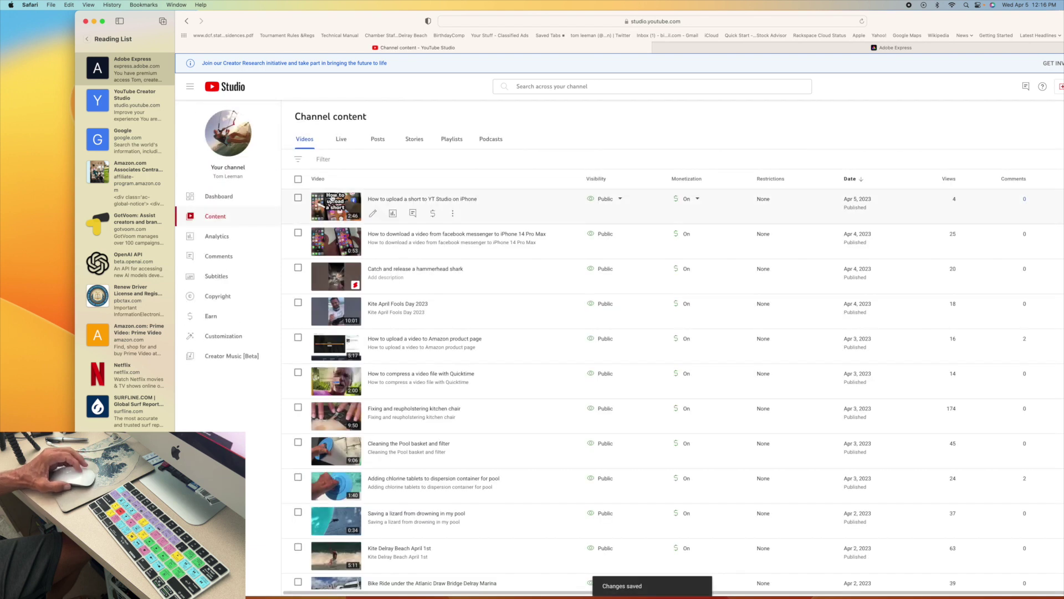